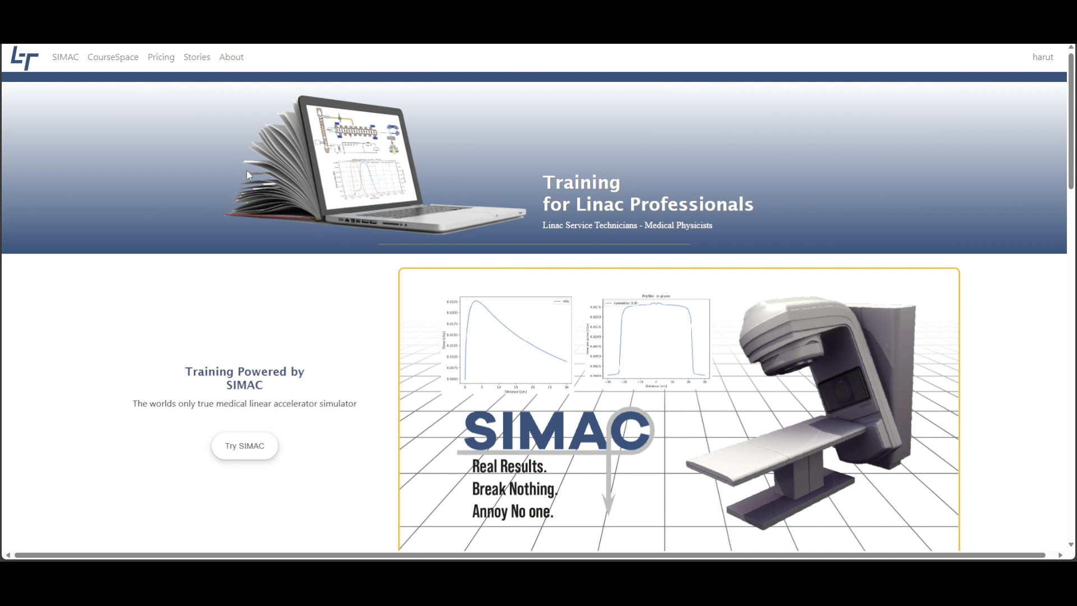
Step: Open the SIMAC2 simulator and run it with the default 6 MV klystron settings
click(70, 59)
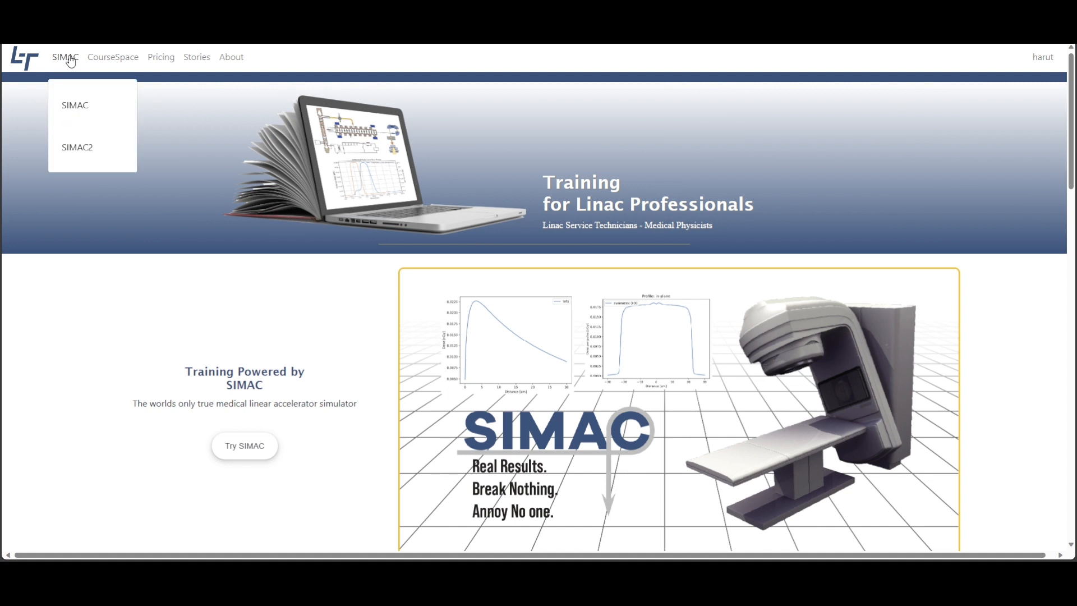
click(91, 148)
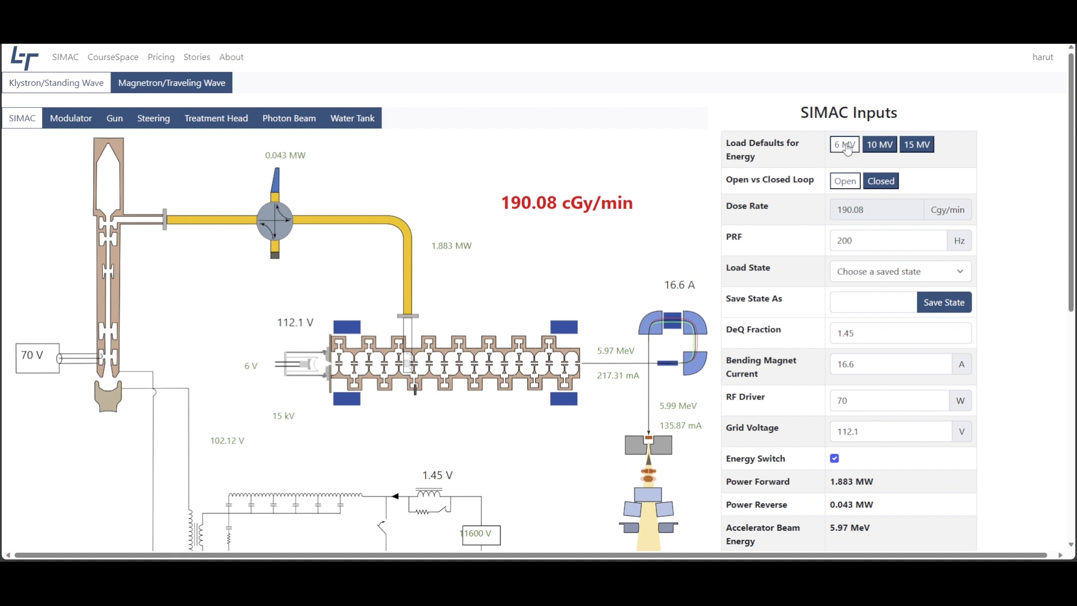
scroll(999, 314, down, 2)
scroll(1001, 321, down, 4)
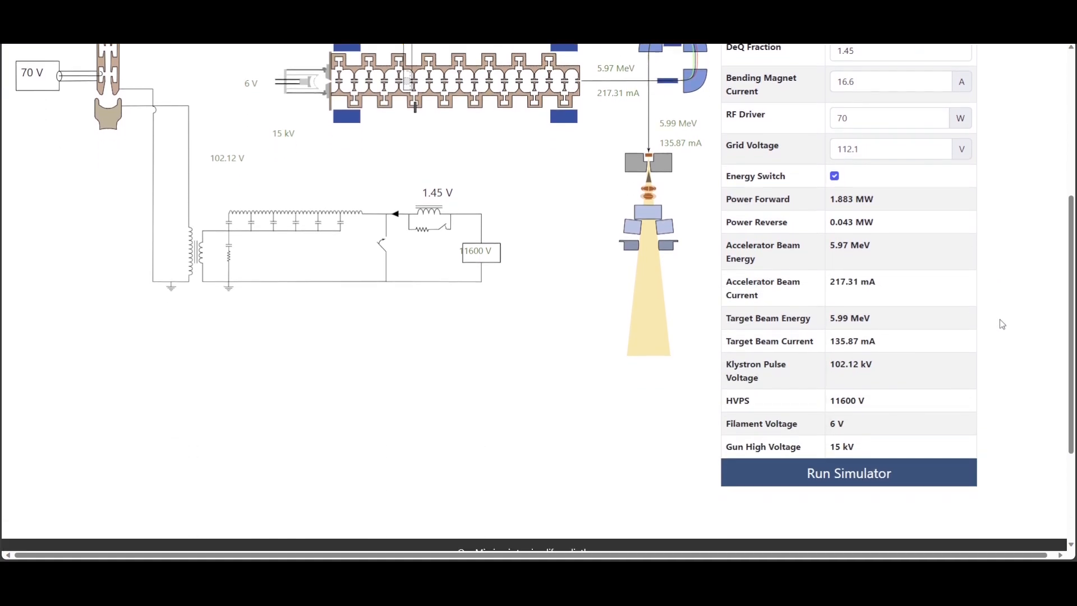
click(846, 433)
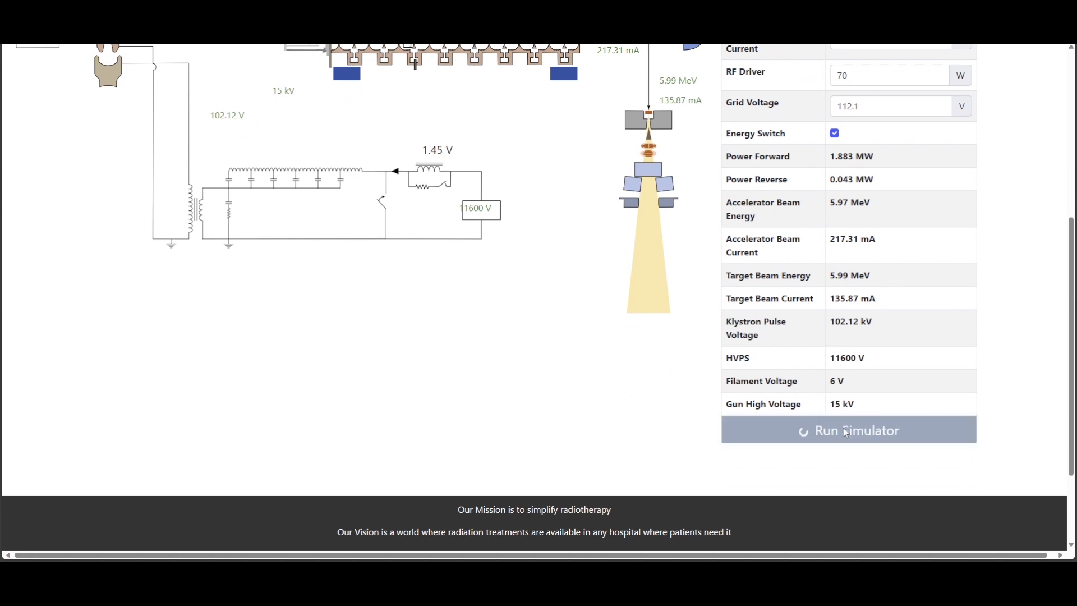
scroll(675, 391, up, 6)
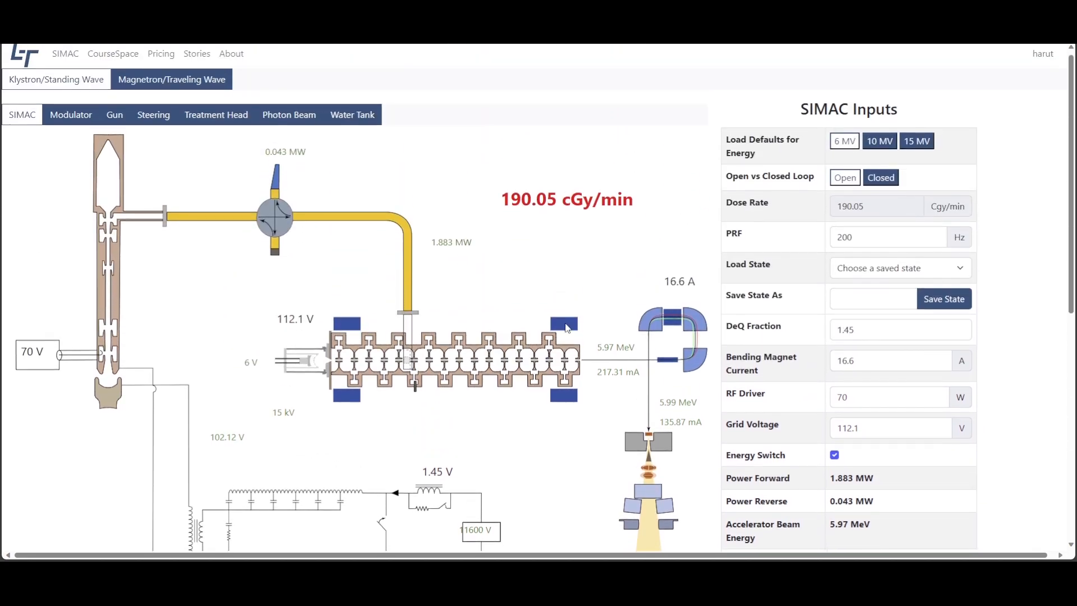
Step: In the treatment head view, add the 5, 10, 20 and 30 cm depth profiles and compare them with and without normalization
click(235, 121)
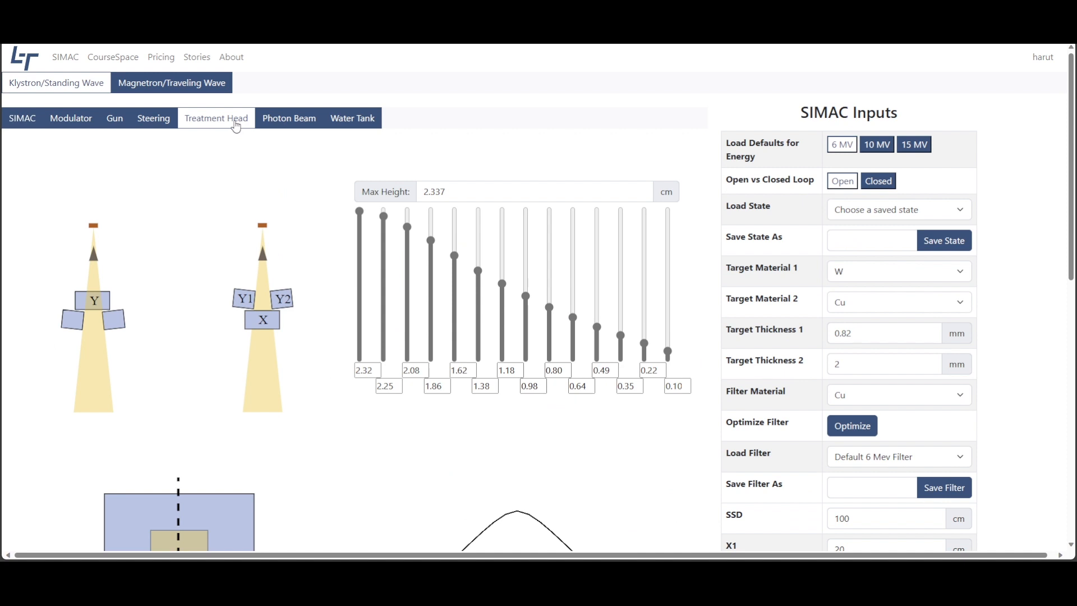
scroll(331, 375, down, 8)
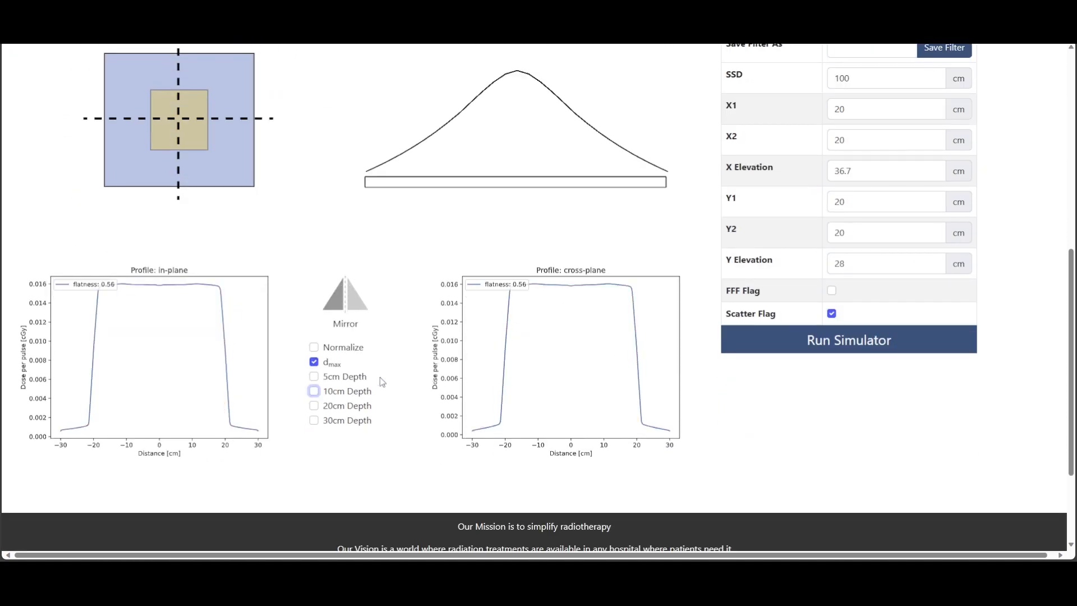
click(313, 347)
click(314, 347)
click(313, 376)
click(313, 391)
click(313, 405)
click(314, 420)
click(313, 347)
click(313, 347)
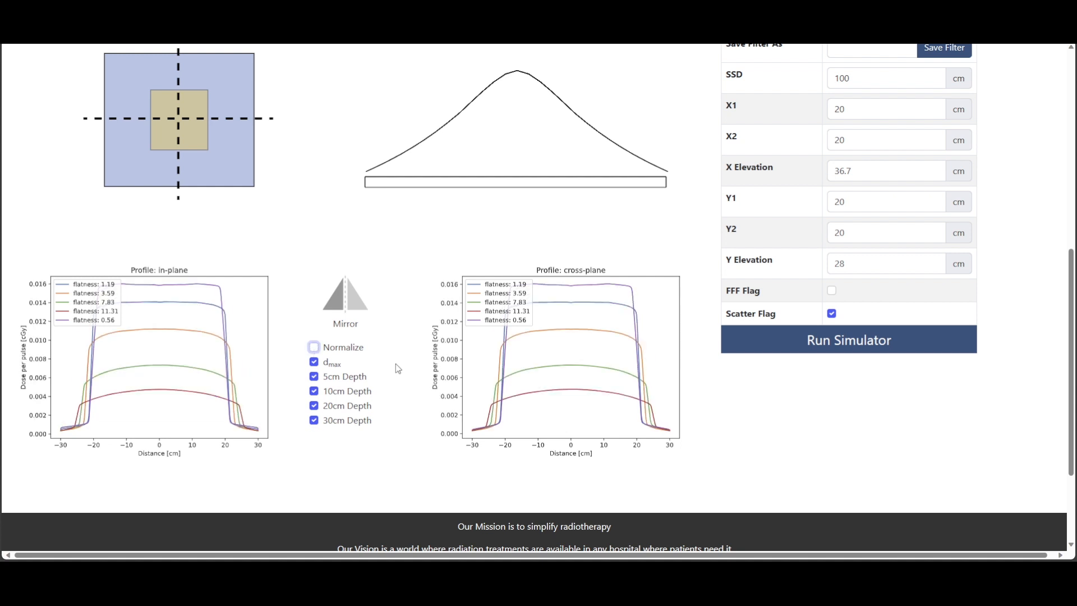
Step: Hide the 5, 10, 20 and 30 cm profiles and view the dmax profile with and without normalization
click(313, 376)
click(314, 391)
click(314, 405)
click(313, 420)
click(314, 347)
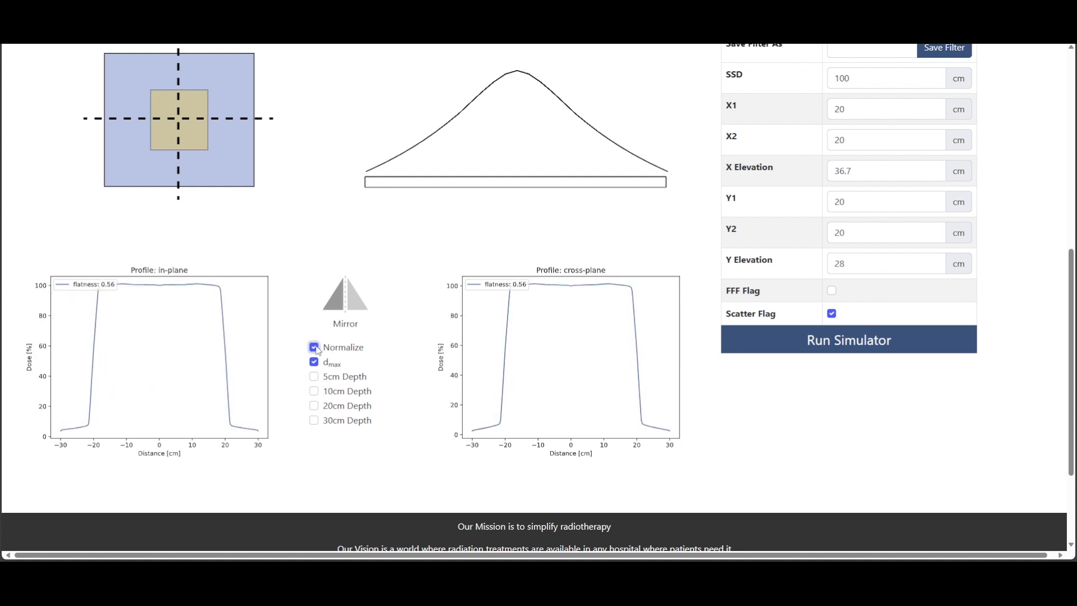
click(314, 348)
scroll(403, 371, up, 6)
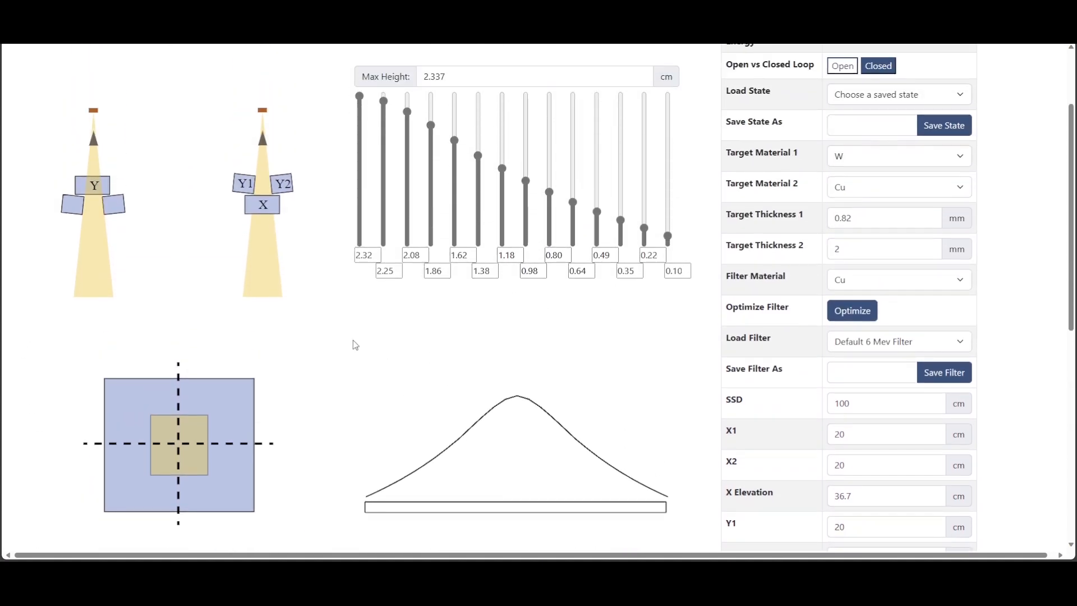
scroll(352, 340, up, 2)
Step: Return to the main SIMAC view and set the bending magnet current to 16.13 A
click(24, 120)
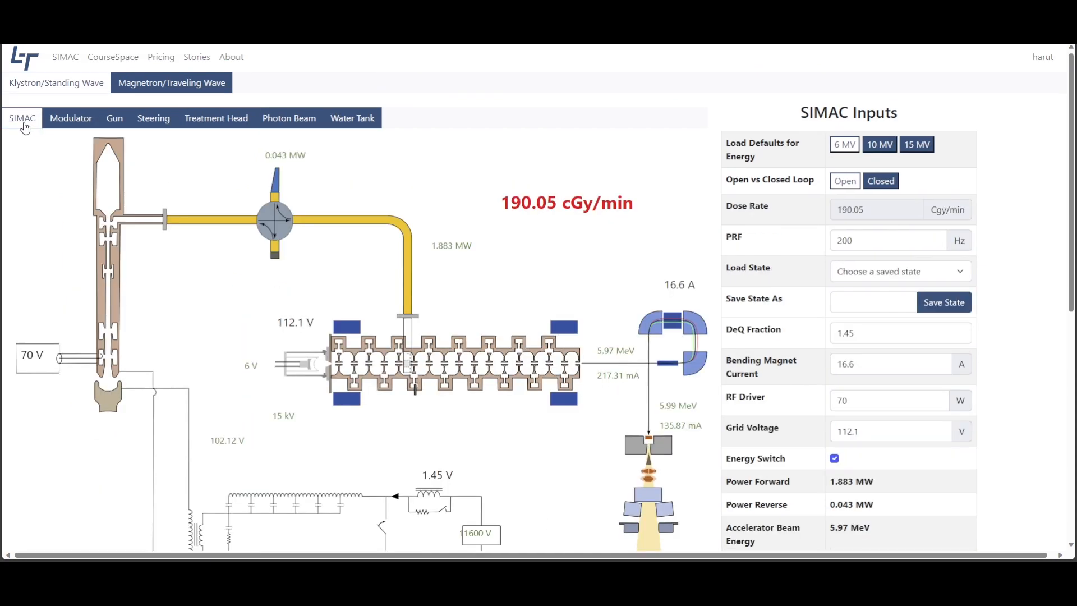
click(863, 365)
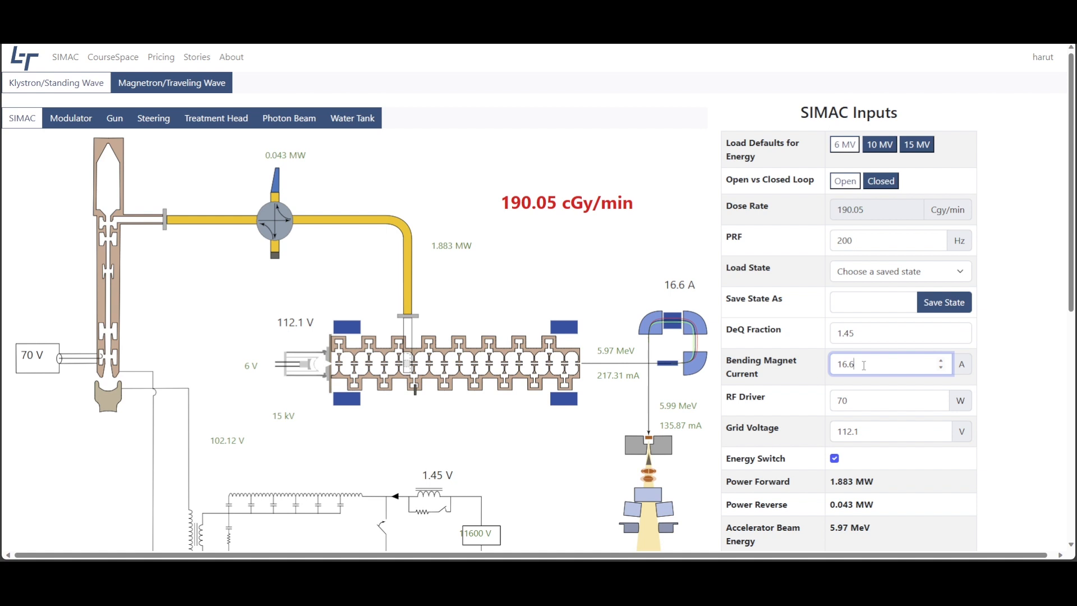
key(BackSpace)
text(13)
Step: Set the grid voltage to 119.82 V, run the simulator and check the accelerator and target beam energies
click(869, 436)
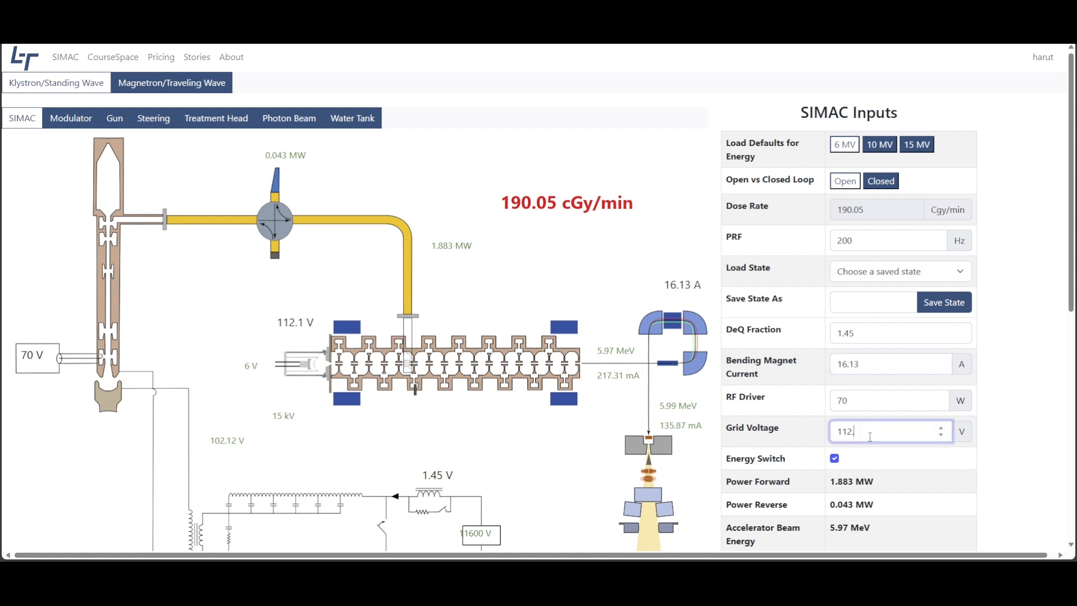
key(BackSpace)
text(9.82)
scroll(832, 392, down, 5)
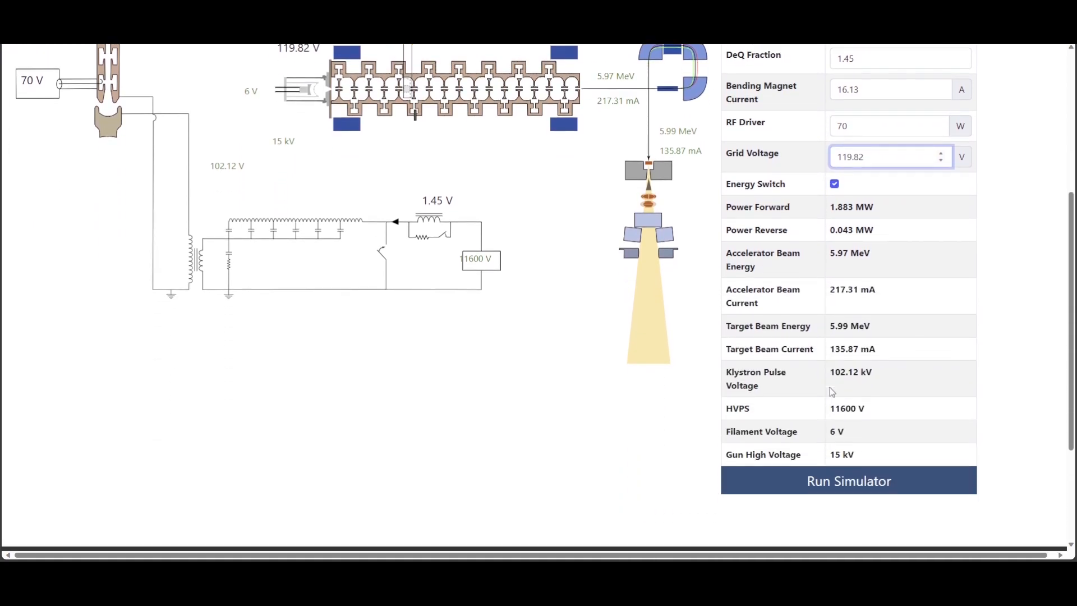
click(827, 441)
scroll(824, 451, up, 1)
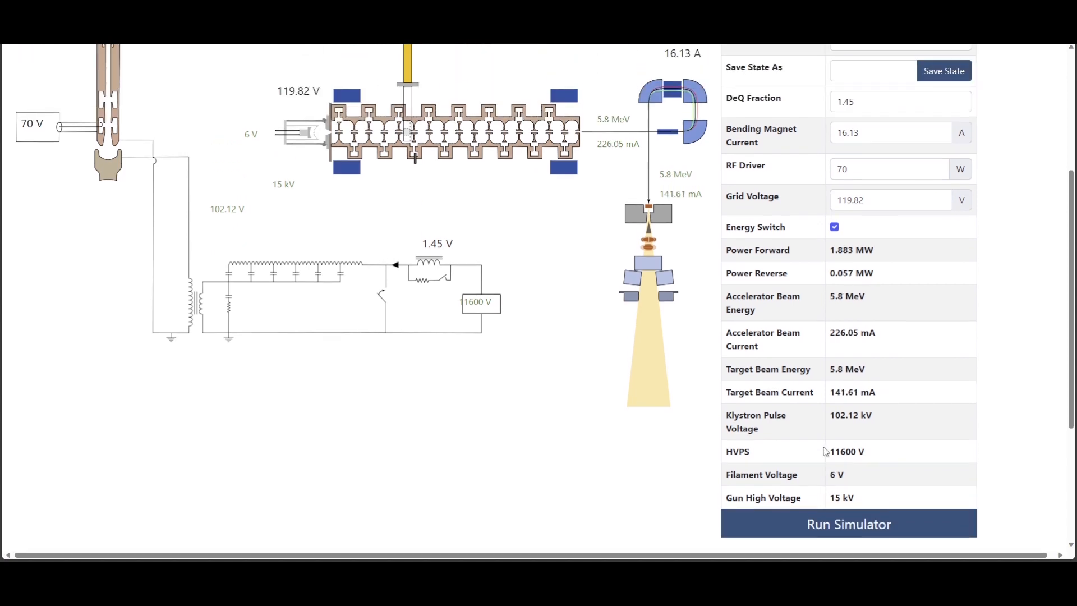
scroll(826, 451, up, 1)
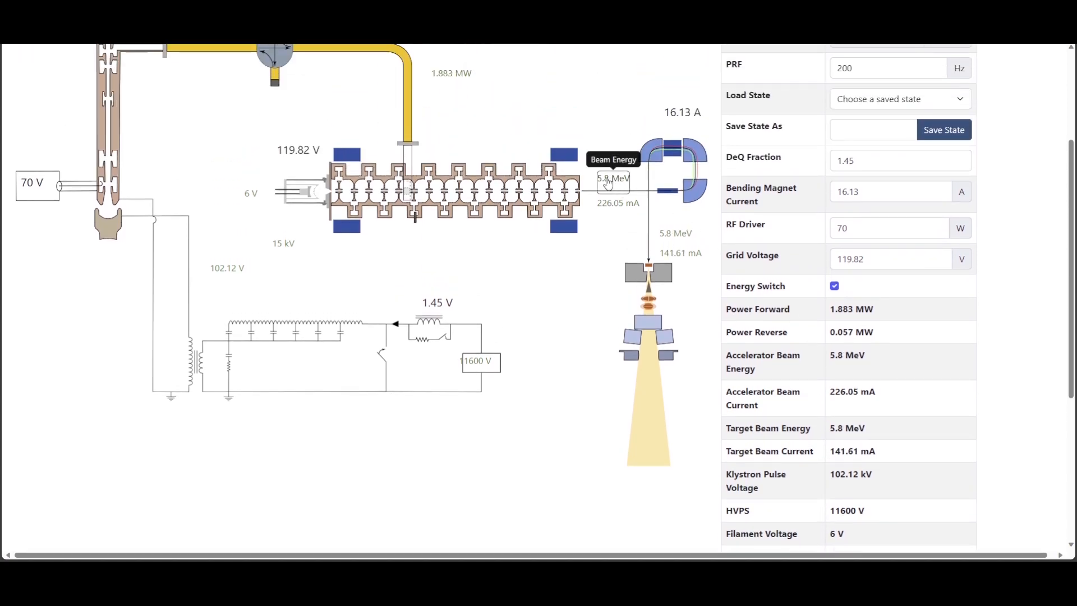
mouse_move(676, 240)
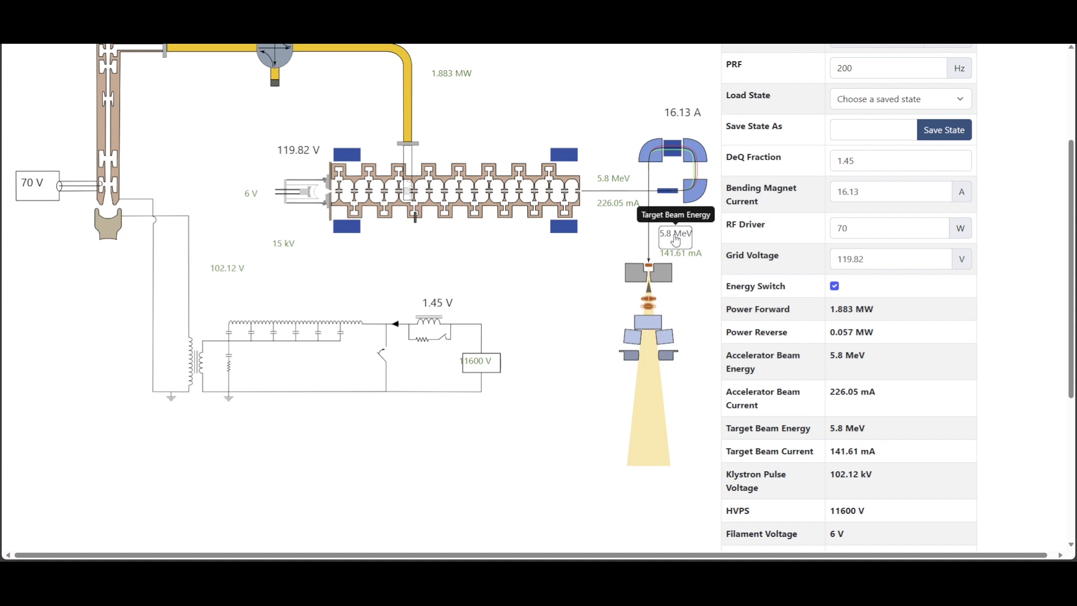
scroll(539, 252, up, 3)
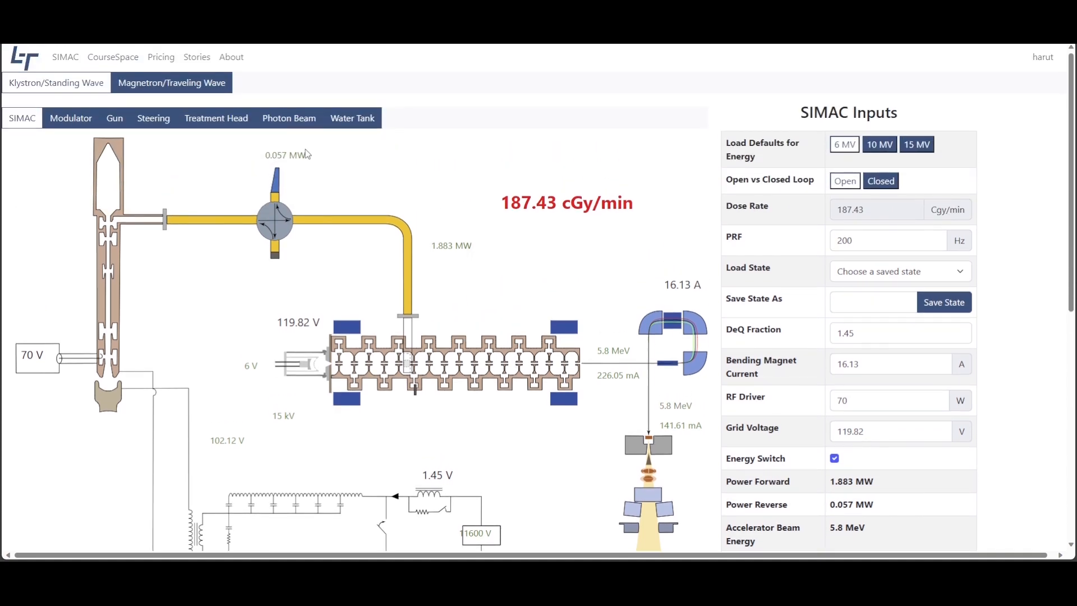
Step: Show the treatment head profiles at 5, 10, 20 and 30 cm for the changed beam, toggling normalization on and off
click(230, 117)
scroll(337, 365, down, 4)
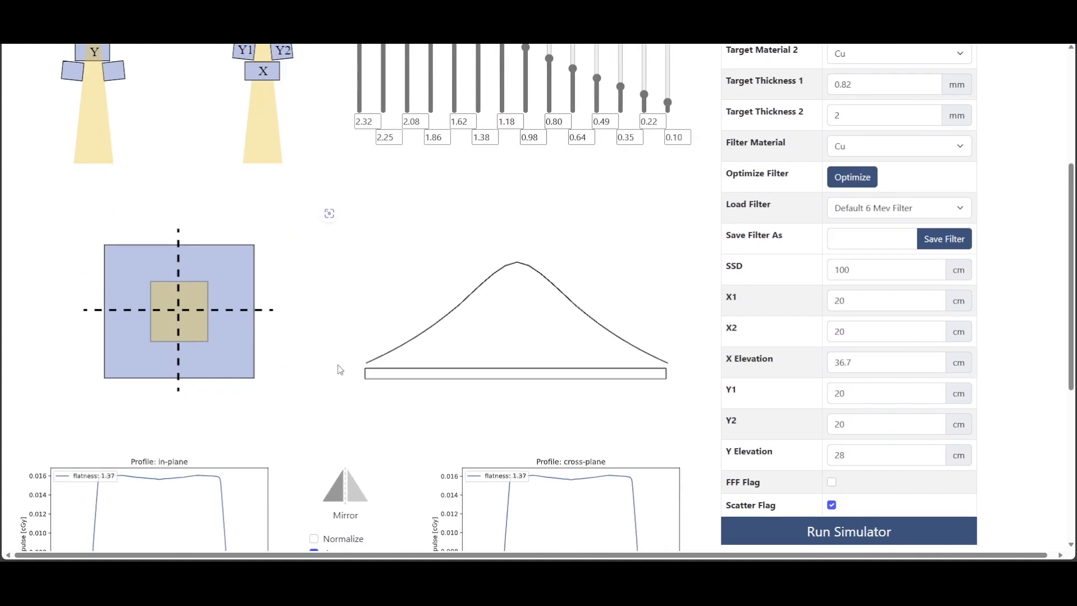
scroll(338, 364, down, 2)
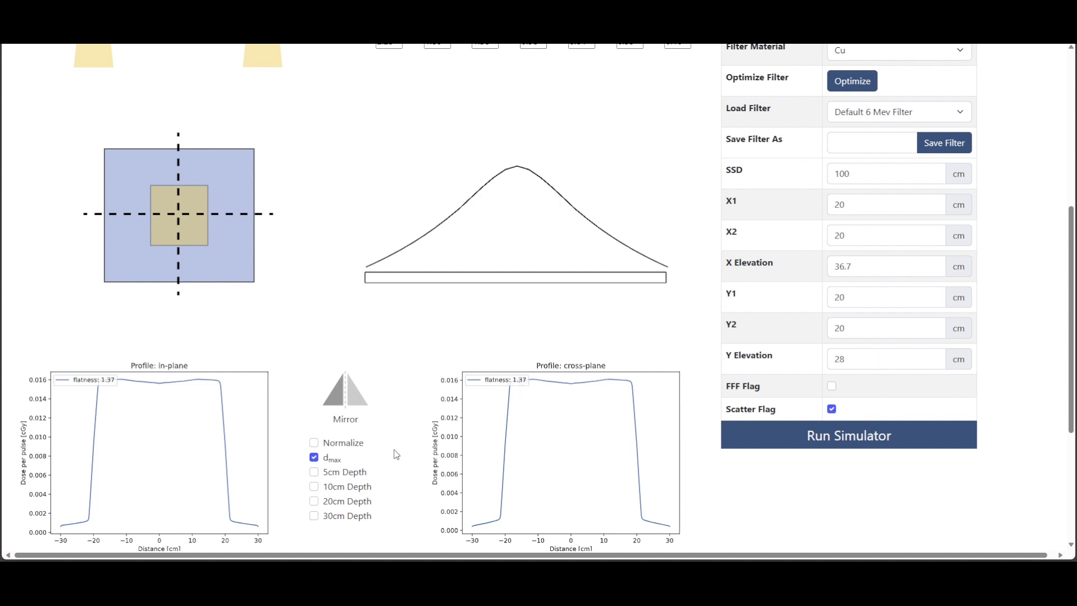
click(314, 472)
click(314, 486)
click(314, 501)
click(314, 516)
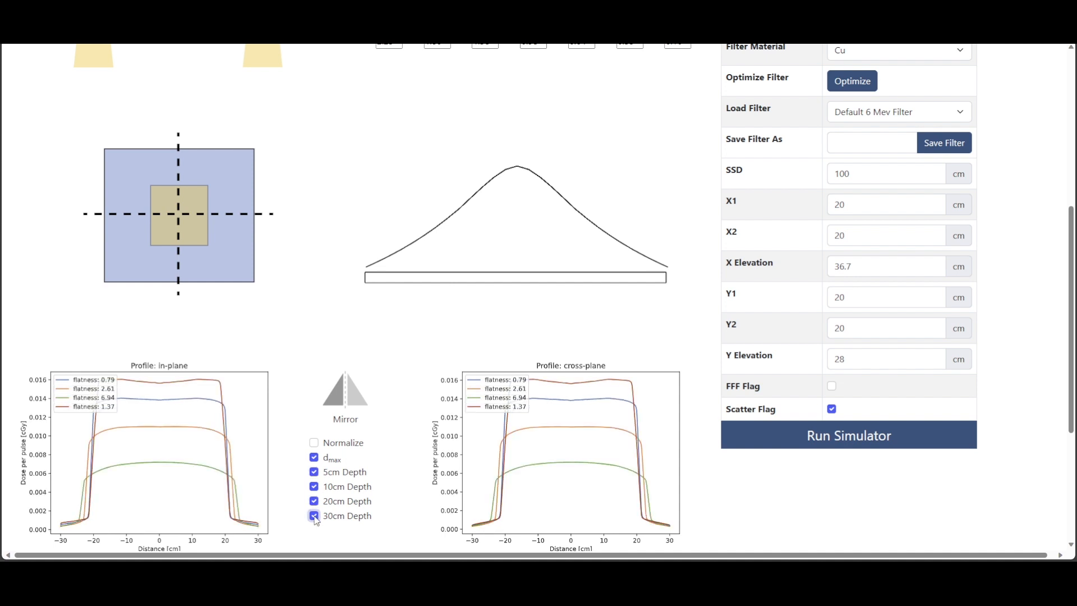
click(314, 443)
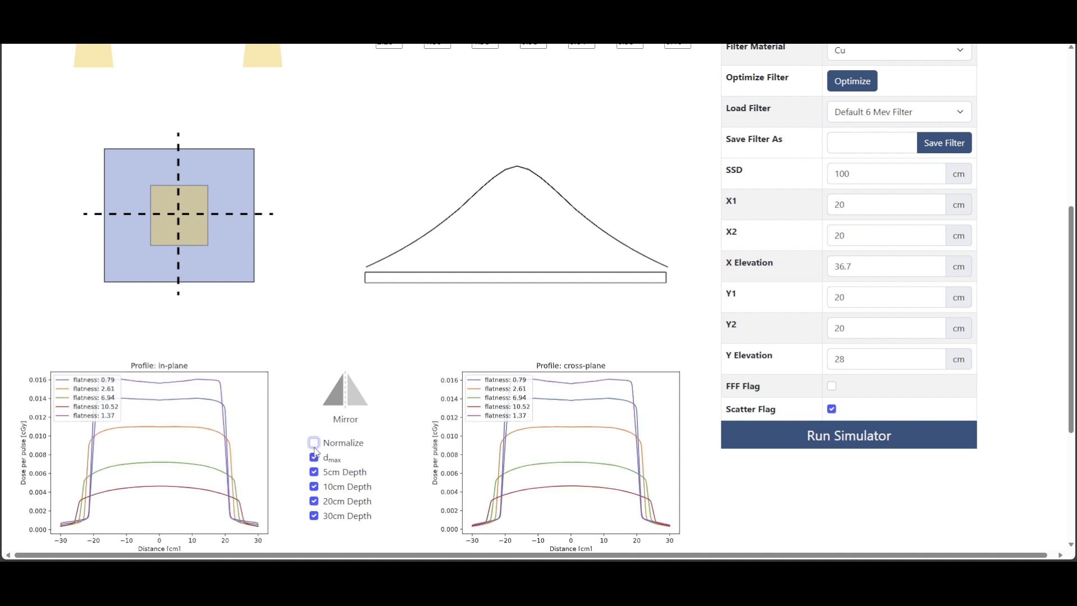
click(314, 442)
Step: Hide the 5, 10, 20 and 30 cm depth profiles so only the dmax profile is plotted
click(314, 471)
click(314, 486)
click(314, 501)
click(314, 515)
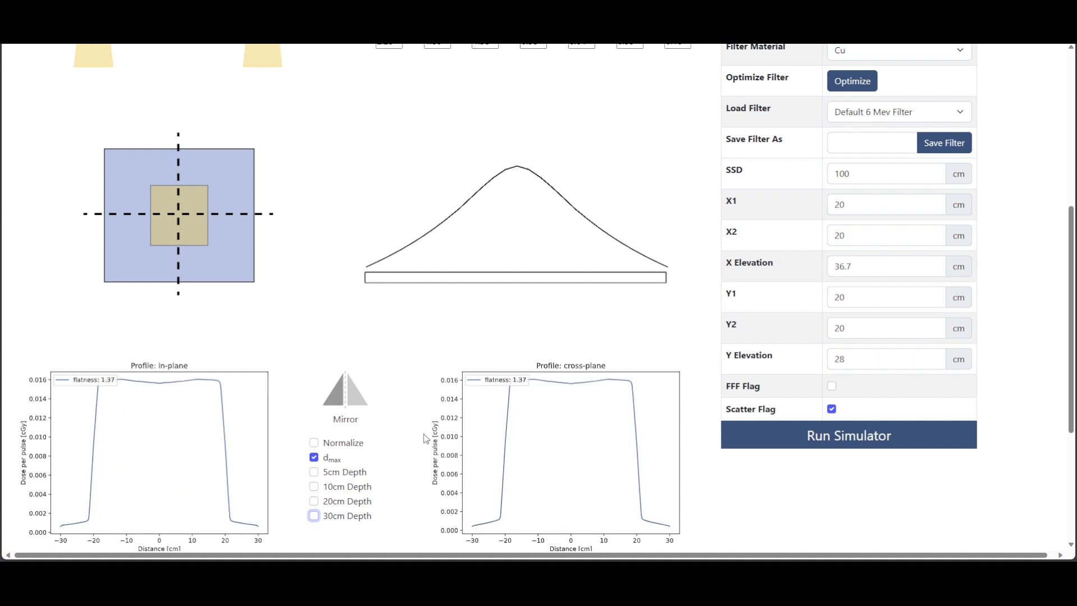
Step: Return to the main SIMAC view and save the current beam state as 5.8 FF
scroll(417, 429, up, 5)
click(24, 105)
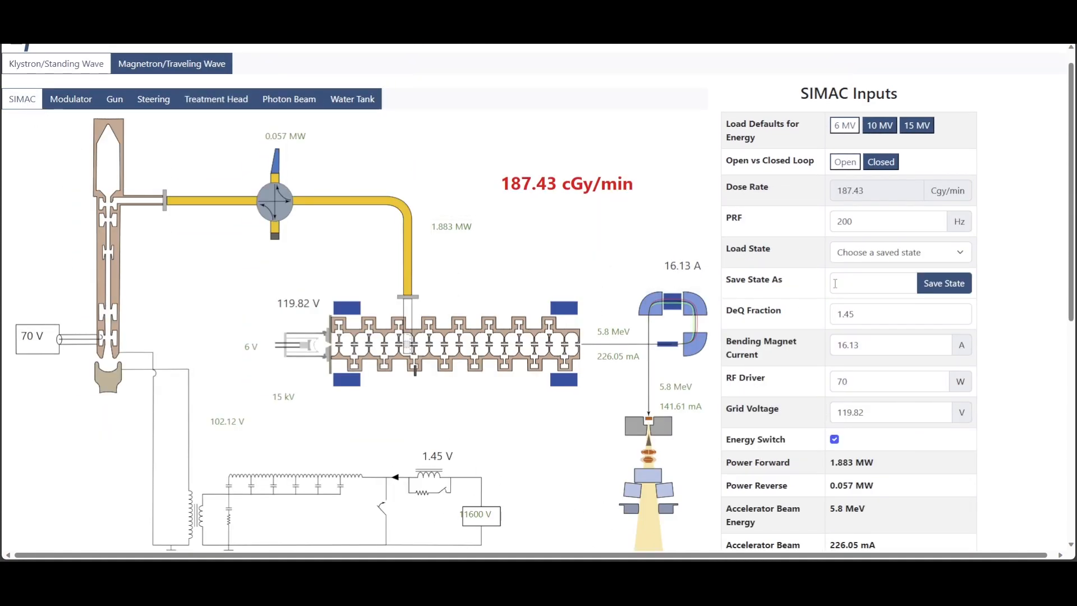
scroll(836, 286, up, 1)
click(854, 302)
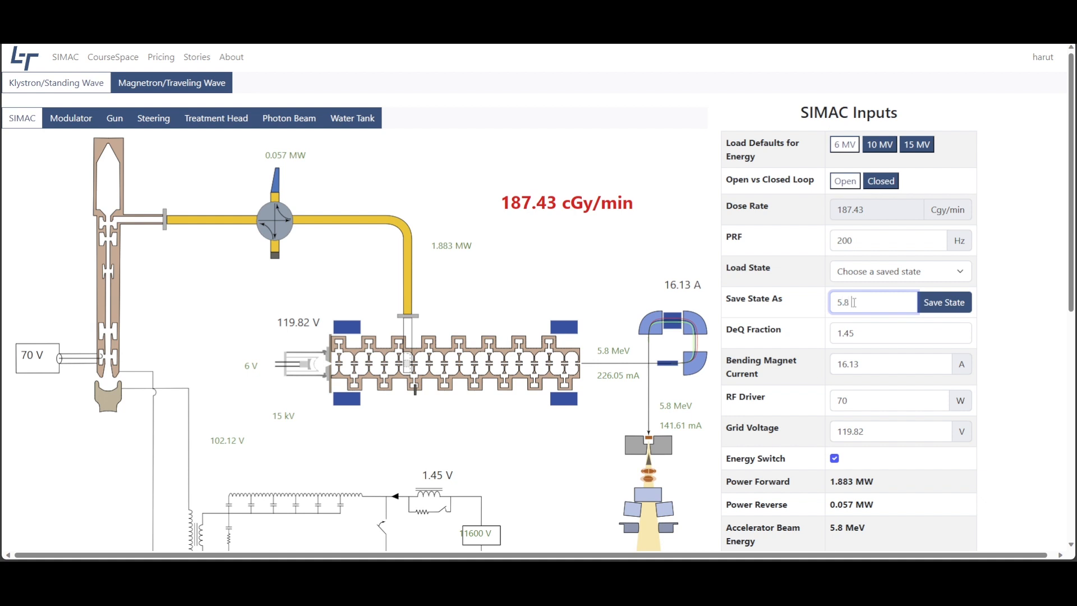
click(935, 304)
Step: Set the grid voltage to 115.092 V
click(875, 432)
key(BackSpace)
key(BackSpace)
key(BackSpace)
key(BackSpace)
text(5.092)
Step: Set the bending magnet current to 16.37 A and run the simulator
click(872, 365)
key(BackSpace)
key(BackSpace)
text(37)
scroll(875, 342, down, 4)
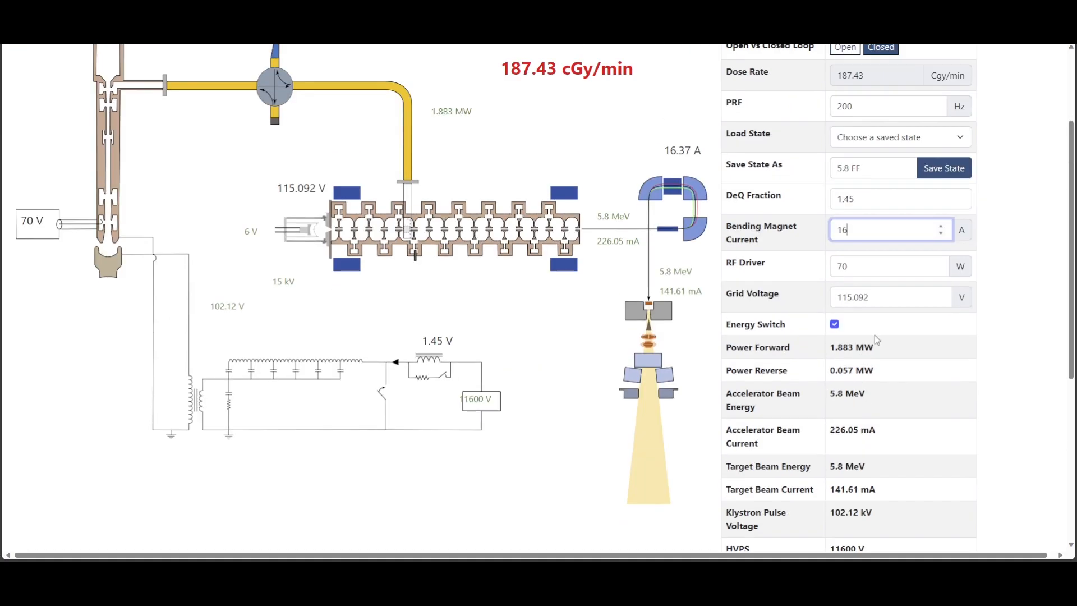
click(836, 461)
Step: Save the current beam state as 5.9 FF
scroll(835, 461, up, 3)
click(849, 224)
key(BackSpace)
text(9)
click(944, 226)
Step: Set the bending magnet current to 16.62 A
click(869, 287)
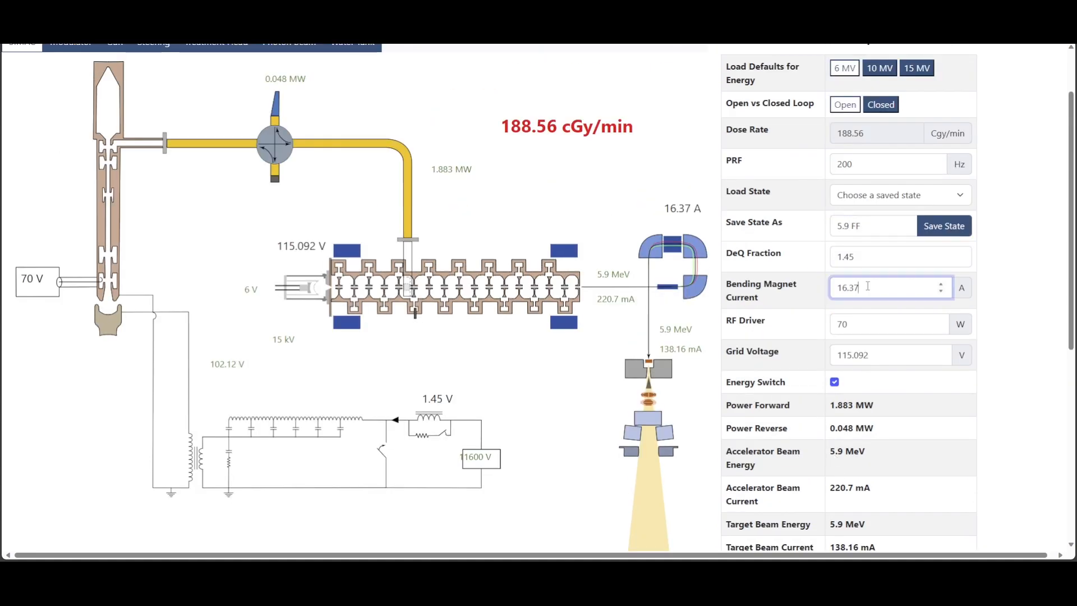
key(BackSpace)
key(BackSpace)
text(62)
Step: Set the grid voltage to 110.367 V and run the simulator
click(875, 356)
key(BackSpace)
key(BackSpace)
key(BackSpace)
key(BackSpace)
key(BackSpace)
text(0.367)
scroll(875, 357, down, 3)
click(837, 508)
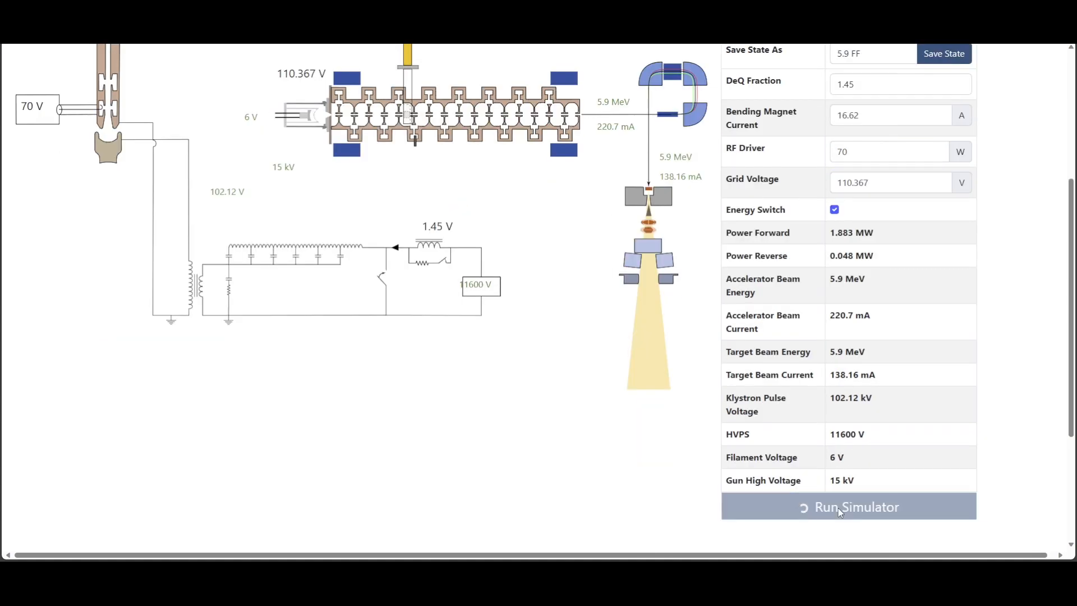
Step: Save the current beam state as 6.0 FF
scroll(837, 508, up, 4)
click(849, 264)
key(BackSpace)
key(BackSpace)
key(BackSpace)
text(6.0)
click(944, 264)
Step: Set the bending magnet current to 16.87 A
click(869, 329)
key(BackSpace)
key(BackSpace)
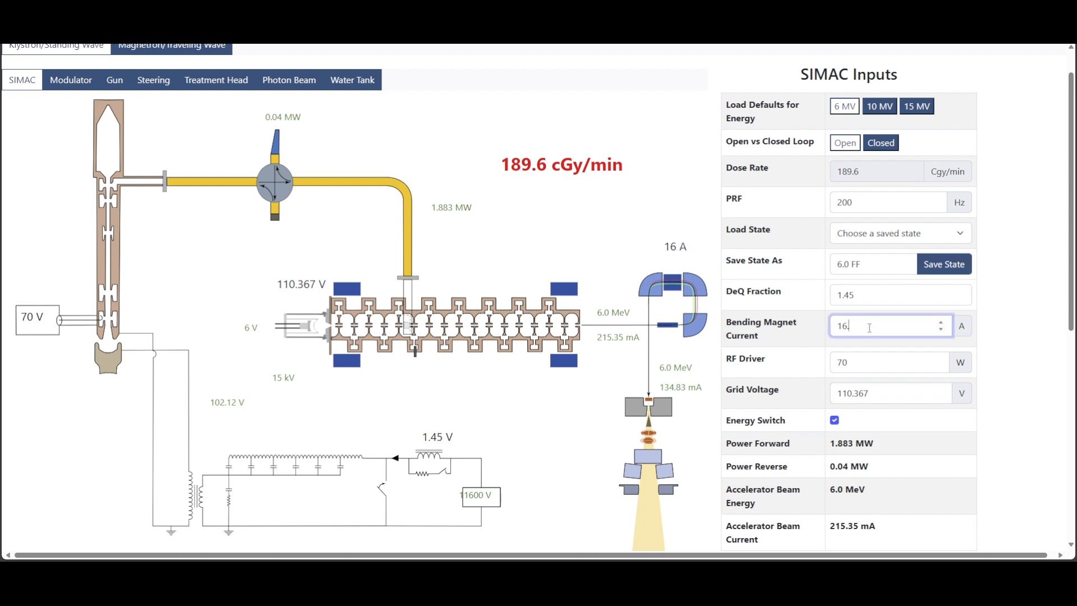
text(87)
Step: Set the grid voltage to 105.642 V and run the simulator
click(875, 393)
key(BackSpace)
key(BackSpace)
key(BackSpace)
key(BackSpace)
key(BackSpace)
key(BackSpace)
text(05.642)
scroll(903, 418, down, 1)
scroll(903, 418, down, 4)
click(879, 414)
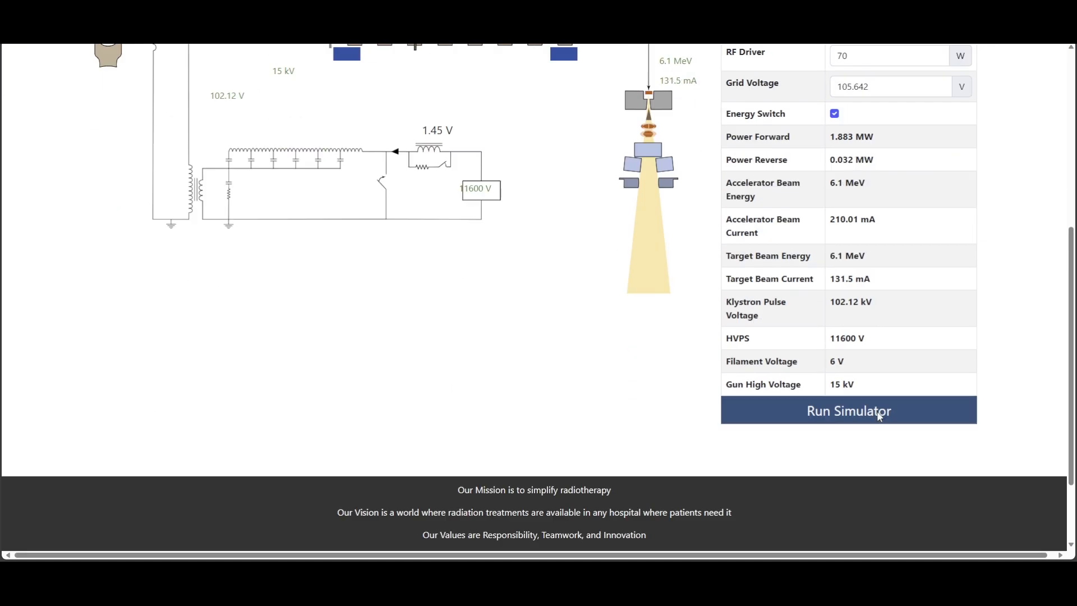
Step: Save the current beam state as 6.1 FF
scroll(880, 414, up, 4)
click(849, 168)
key(BackSpace)
text(1)
click(937, 168)
Step: Set the bending magnet current to 17.12 A
click(868, 230)
key(BackSpace)
key(BackSpace)
key(BackSpace)
key(BackSpace)
text(7.12)
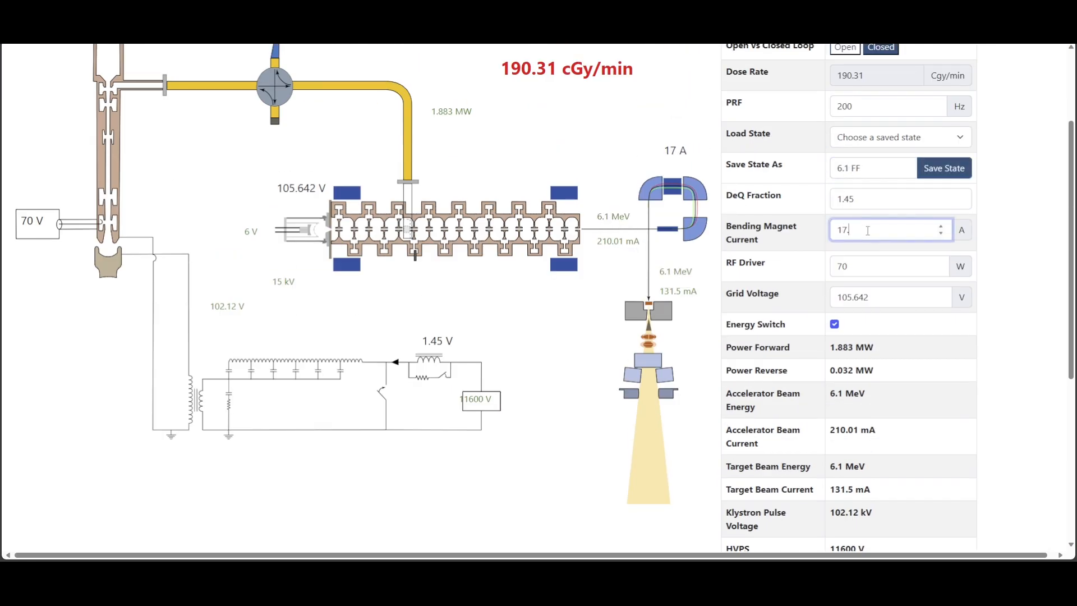
Step: Set the grid voltage to 100.917 V and run the simulator
double_click(853, 297)
text(100.917)
scroll(838, 487, down, 2)
click(838, 488)
Step: Save the current beam state as 6.2 FF
scroll(838, 487, up, 3)
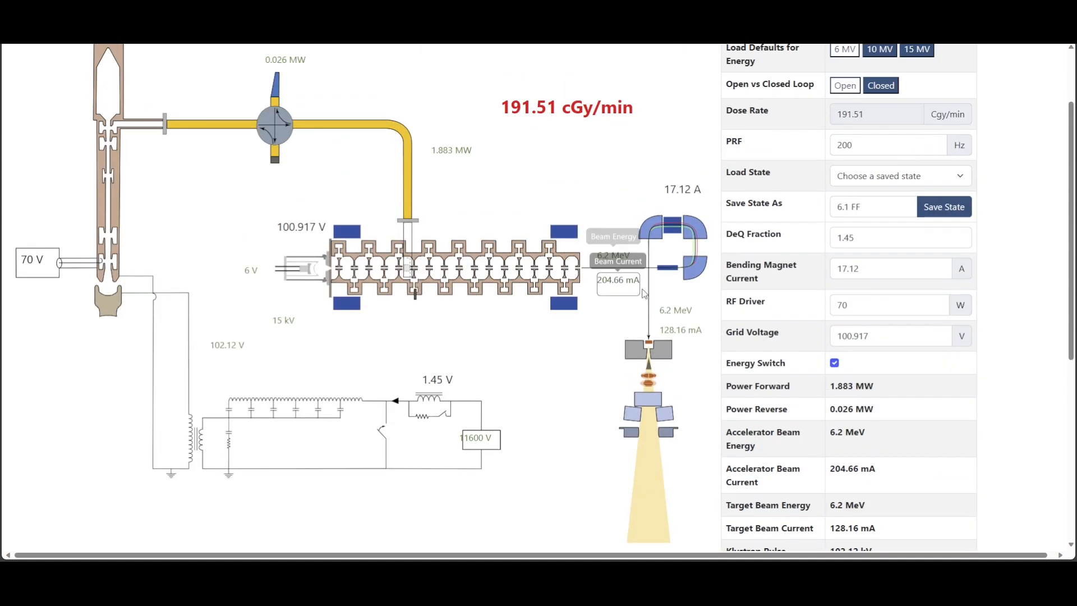
click(846, 207)
key(BackSpace)
text(2)
click(936, 207)
scroll(519, 196, up, 1)
scroll(520, 196, up, 2)
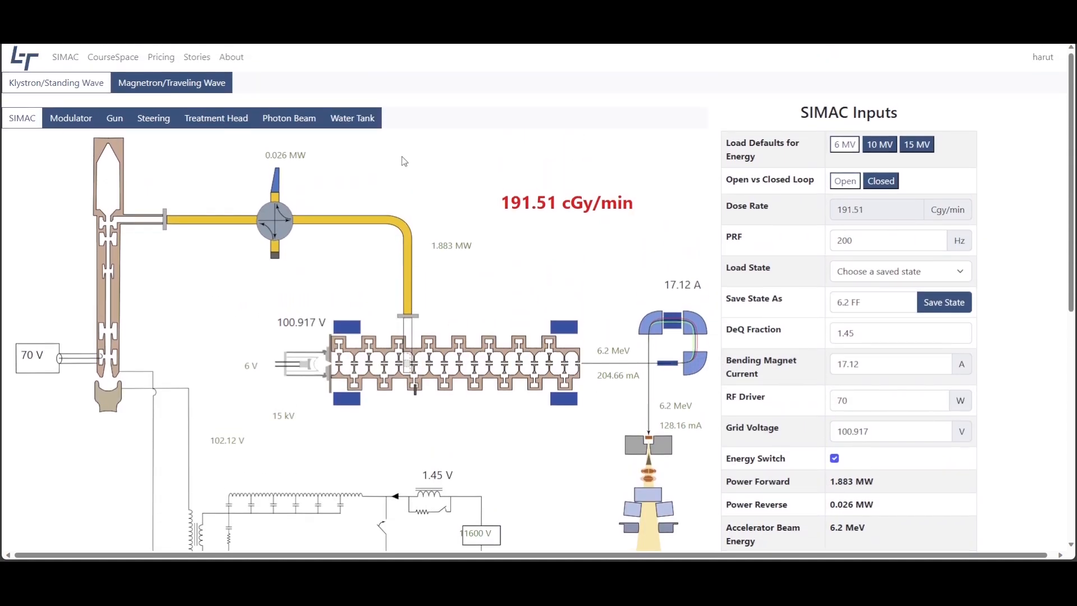
Step: Open the water tank scan setup and label the experiment 5.8 FF
click(348, 125)
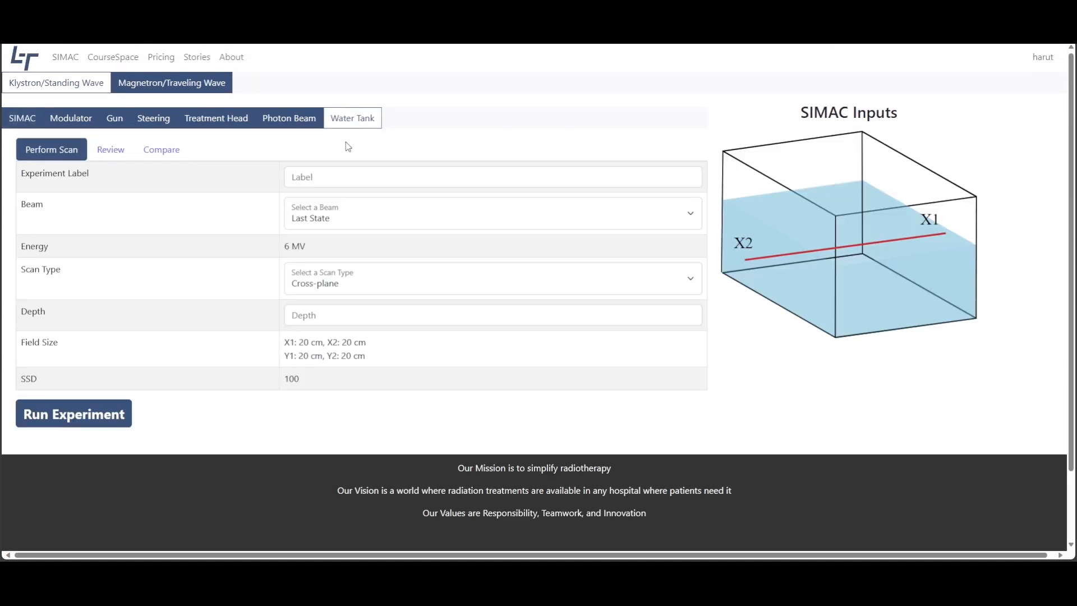
click(334, 176)
text(5.8 FF)
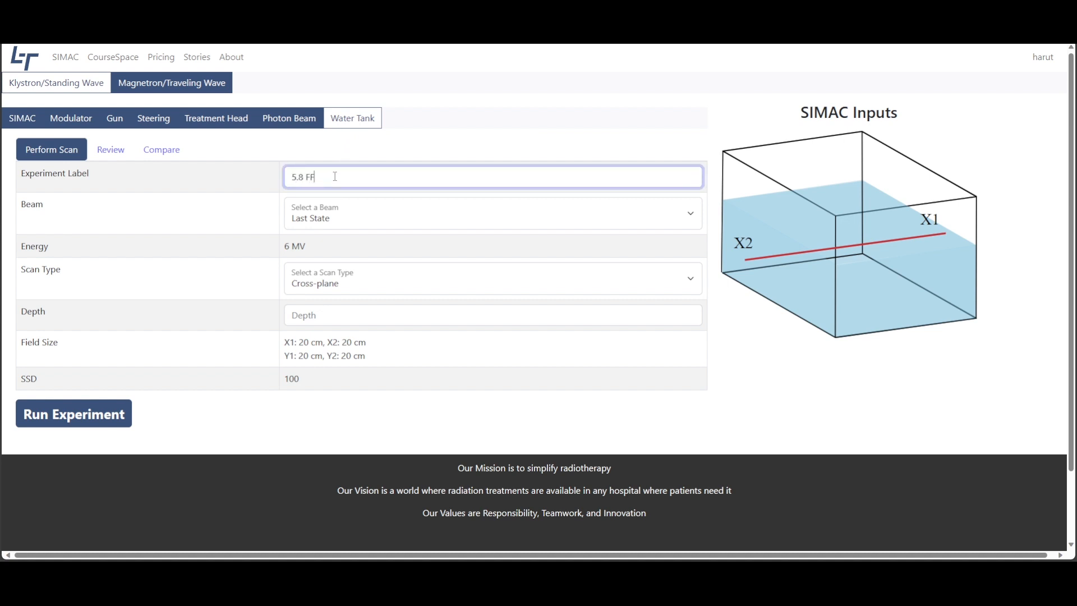
Step: Run a cross-plane scan at depth 1.5 and a depth scan of the 5.8 FF beam
click(339, 220)
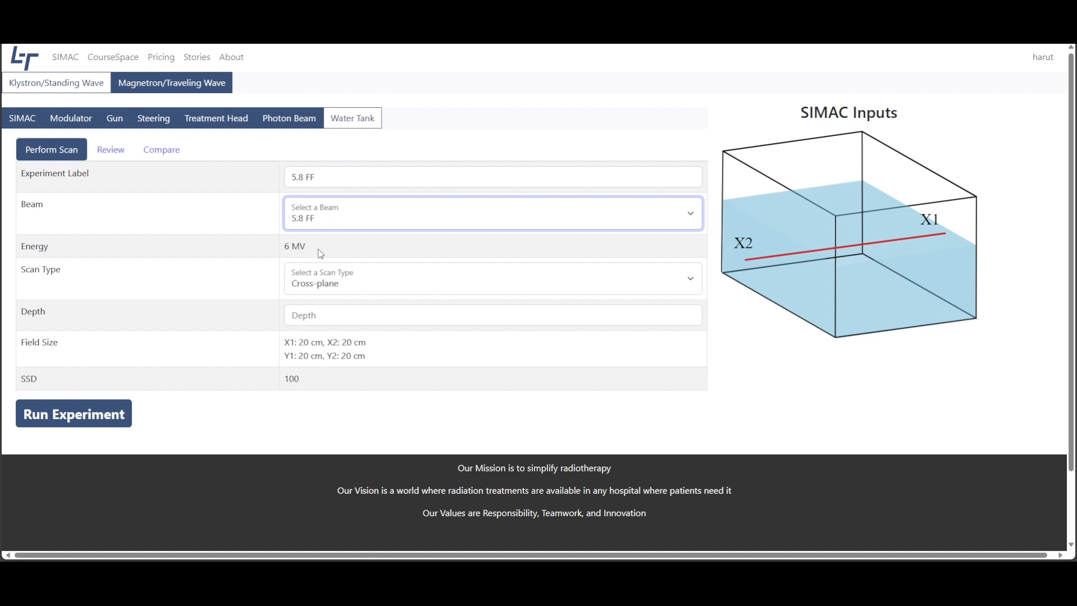
click(313, 315)
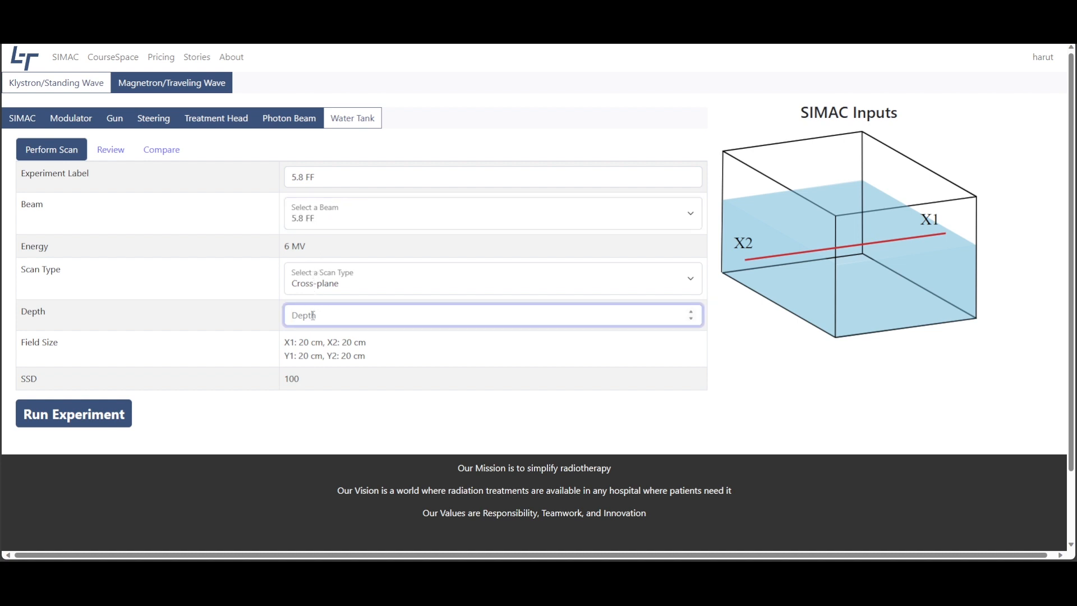
text(1.5)
click(93, 419)
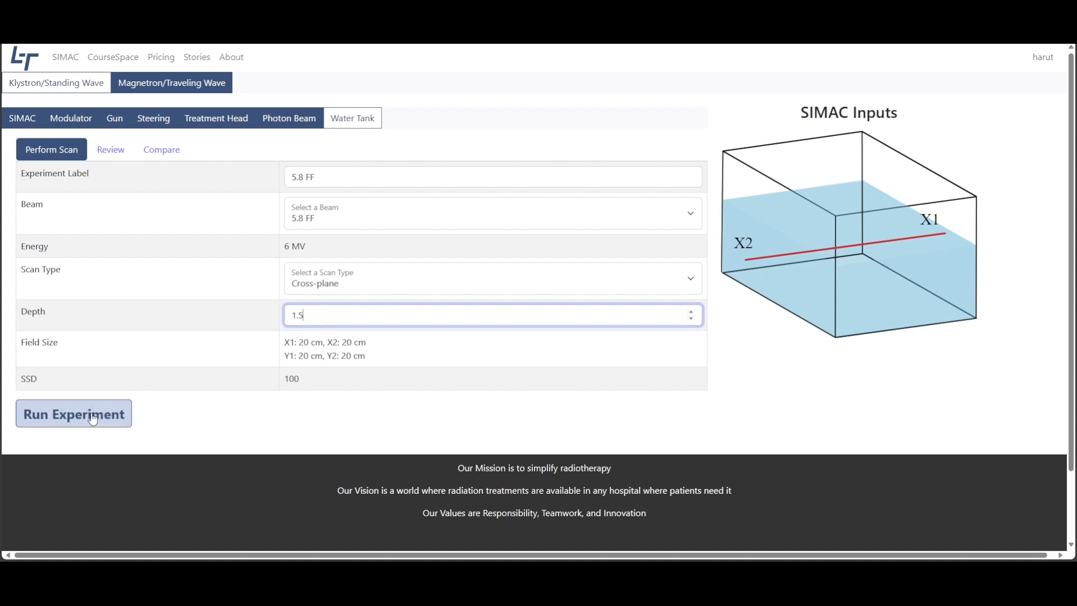
click(93, 419)
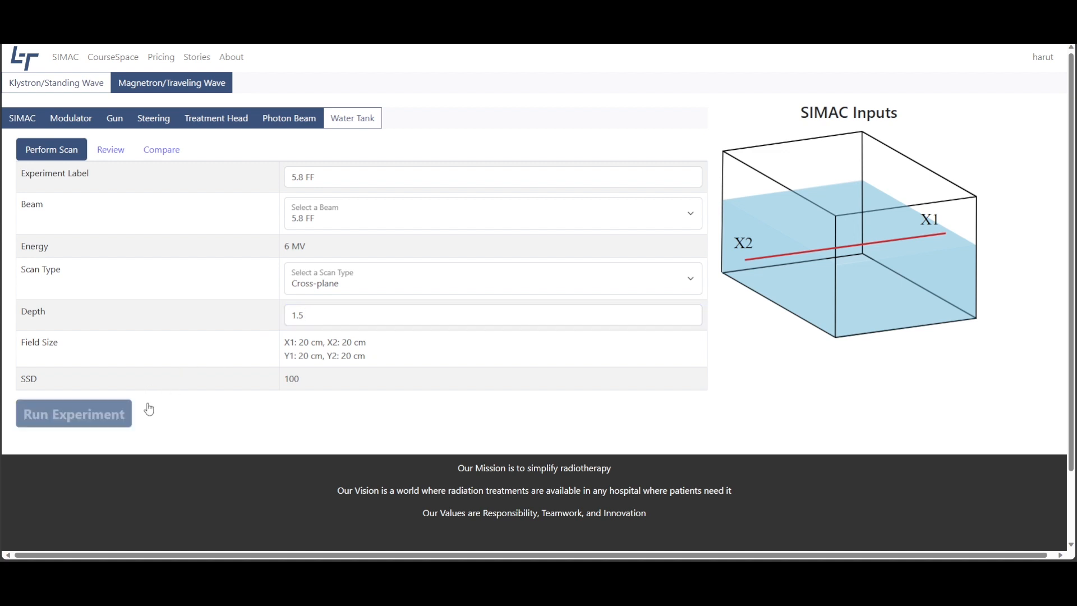
click(371, 284)
click(328, 323)
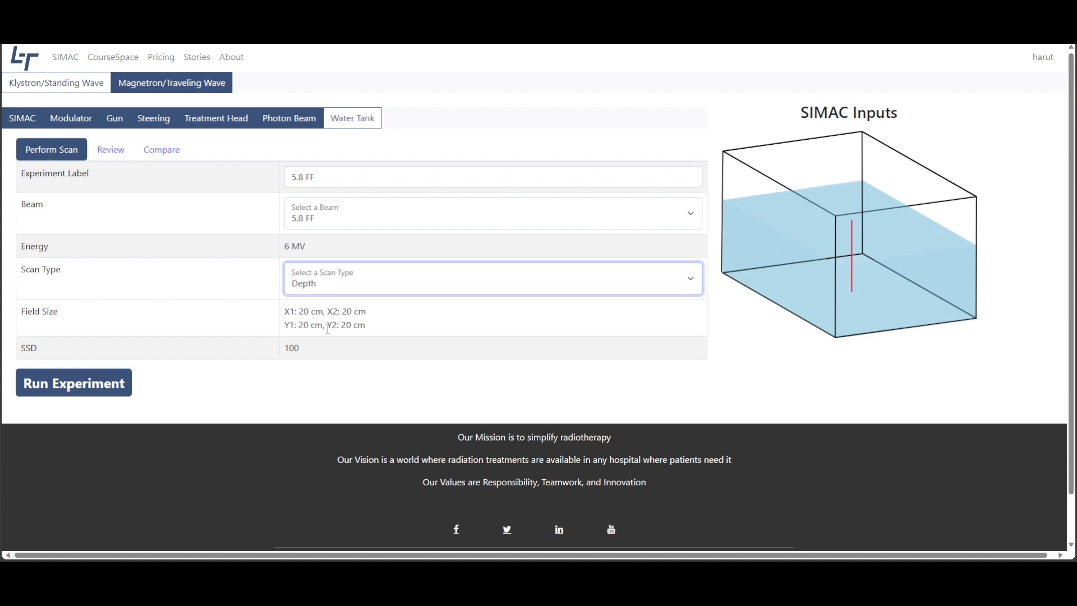
click(103, 386)
Step: Label the experiment 5.9 FF and run a depth scan and a cross-plane scan at depth 1.5 of the 5.9 FF beam
click(302, 177)
text(9)
click(309, 223)
click(312, 266)
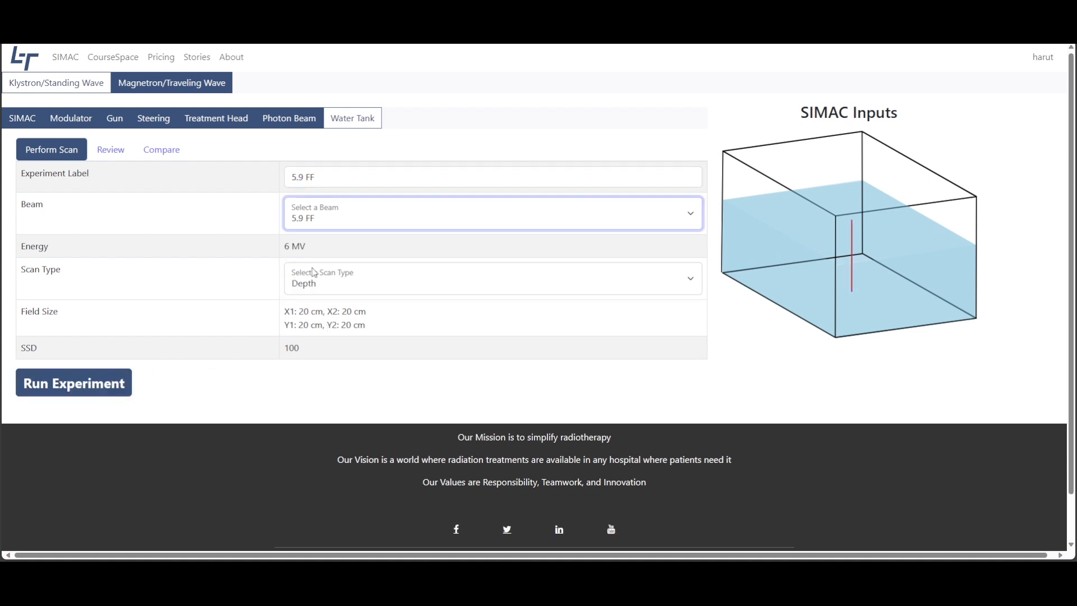
click(313, 275)
click(326, 301)
double_click(303, 315)
text(1.5)
click(84, 410)
Step: Label the experiment 6.0 FF and run a cross-plane scan at depth 1.5 and a depth scan of the 6.0 FF beam
click(304, 177)
text(6.0)
click(306, 219)
click(301, 275)
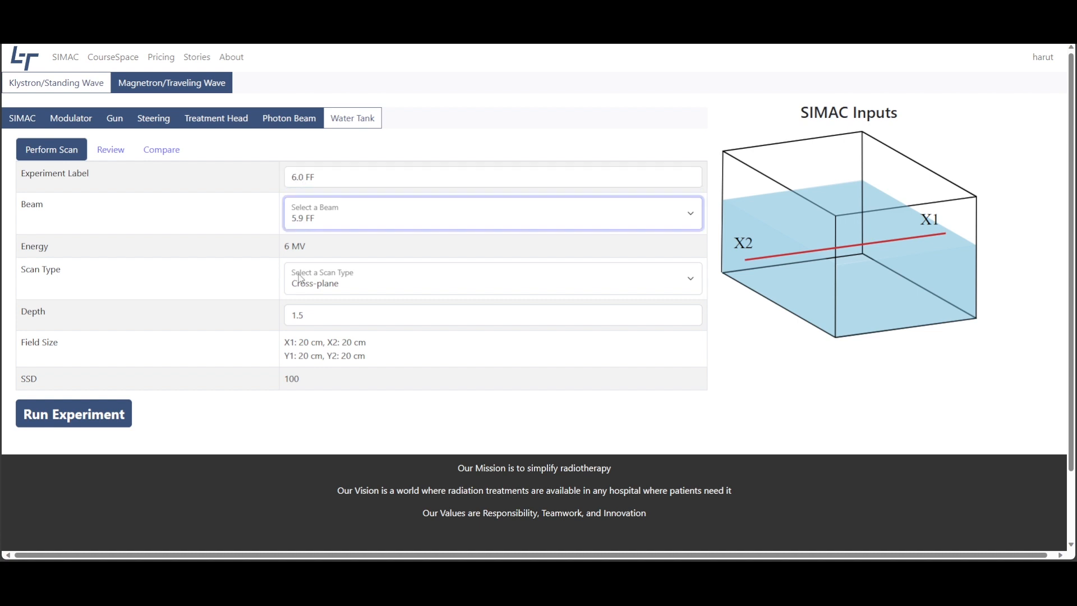
click(115, 412)
click(325, 281)
click(322, 323)
click(112, 387)
Step: Label the experiment 6.1 FF and run a depth scan and a cross-plane scan at depth 1.5 of the 6.1 FF beam
click(302, 176)
text(1)
click(306, 219)
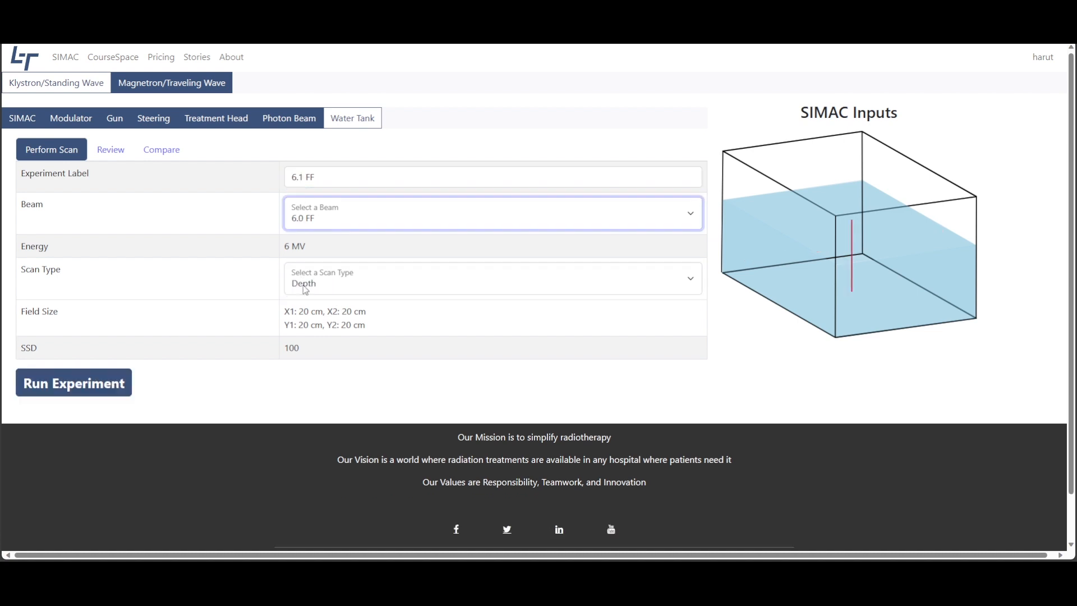
click(306, 290)
click(107, 386)
click(323, 288)
click(325, 303)
click(93, 416)
Step: Label the experiment 6.2 FF and run a cross-plane scan at depth 1.5 and a depth scan of the 6.2 FF beam
click(303, 177)
text(2)
click(306, 219)
click(308, 300)
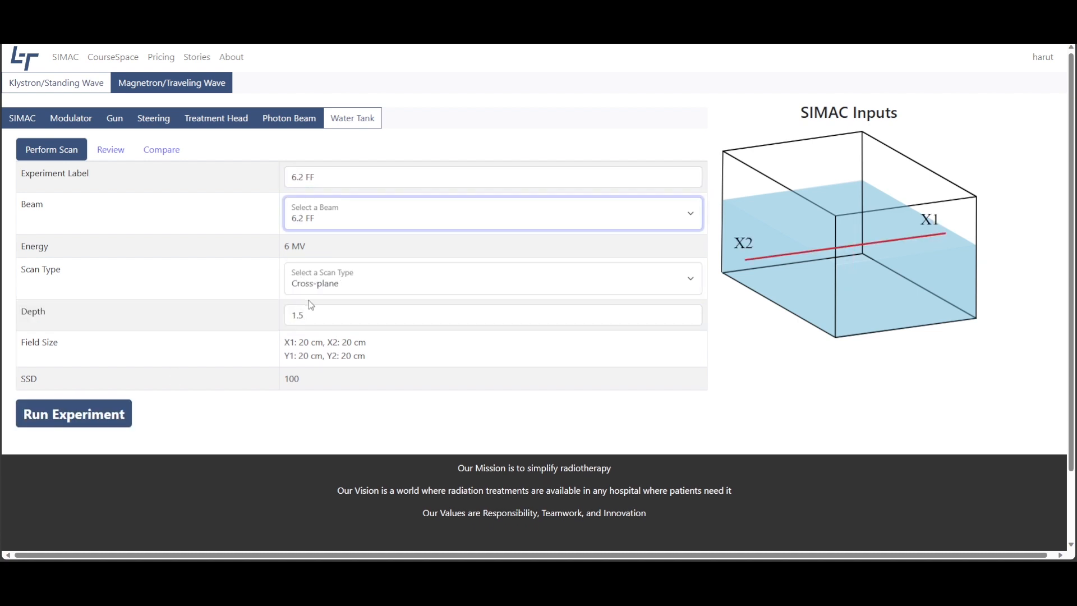
click(115, 414)
click(355, 283)
click(325, 323)
click(111, 386)
Step: Open the scan comparison and plot the cross-plane scans of the 5.8, 5.9, 6.0, 6.1 and 6.2 FF beams together
click(162, 150)
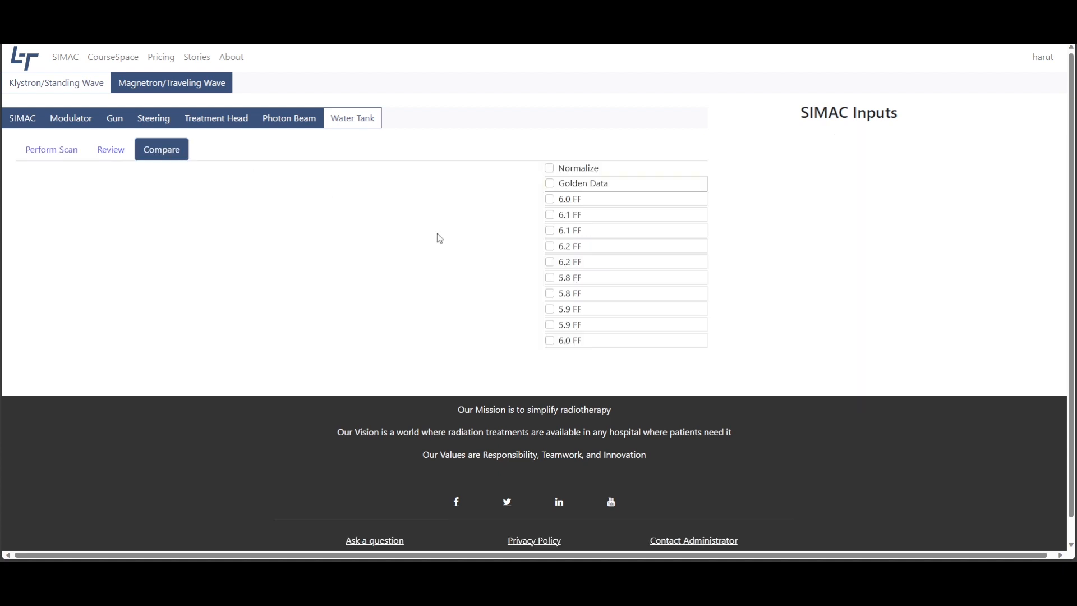
click(550, 277)
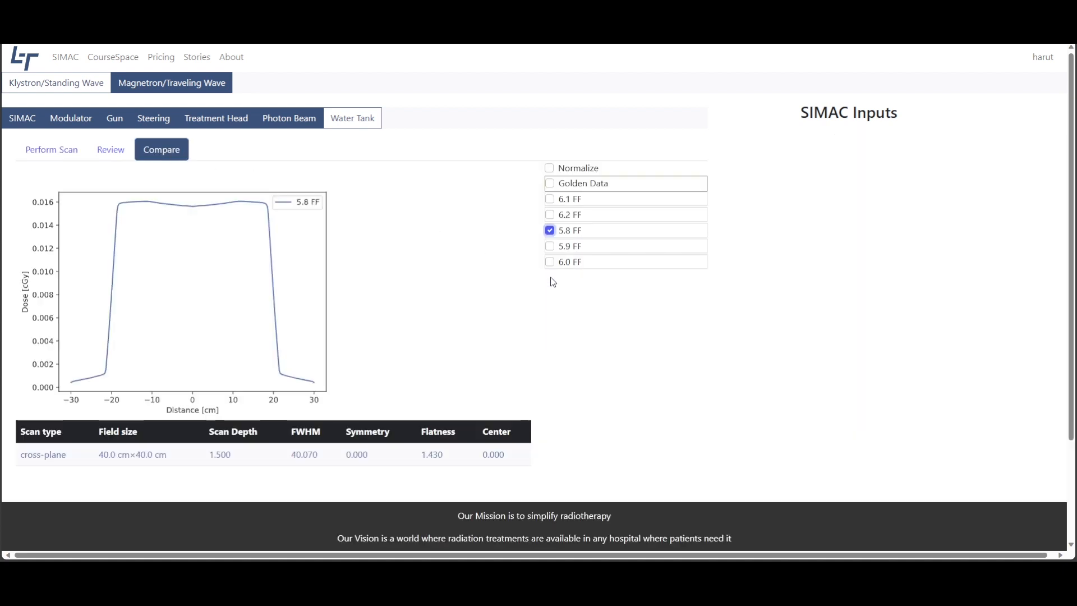
click(550, 246)
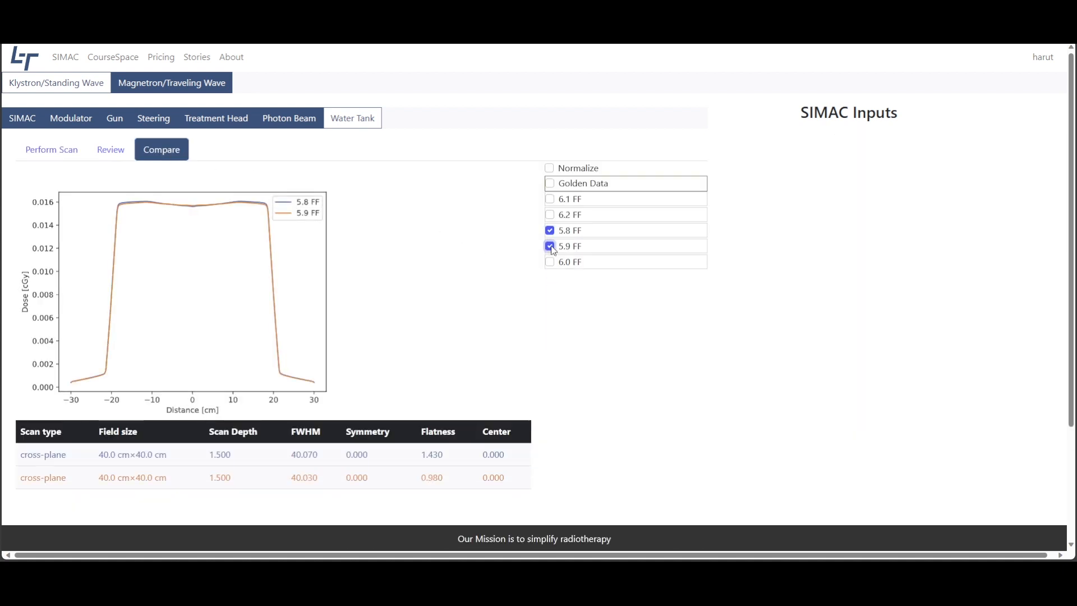
click(550, 261)
click(550, 198)
click(550, 214)
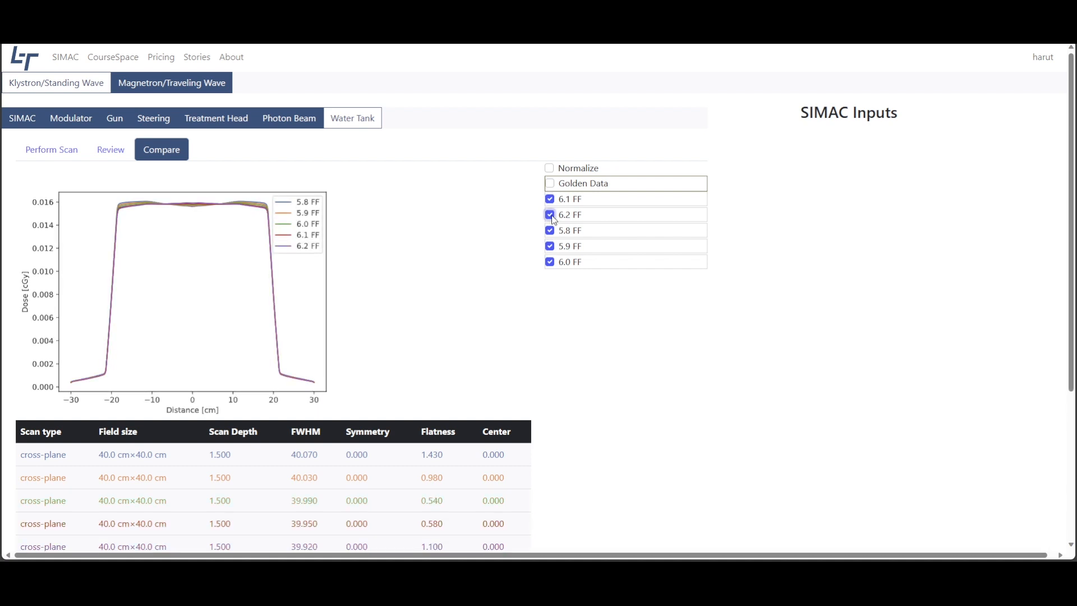
Step: Examine the flatness values of the five cross-plane scans and normalize their dose profiles
scroll(473, 287, down, 2)
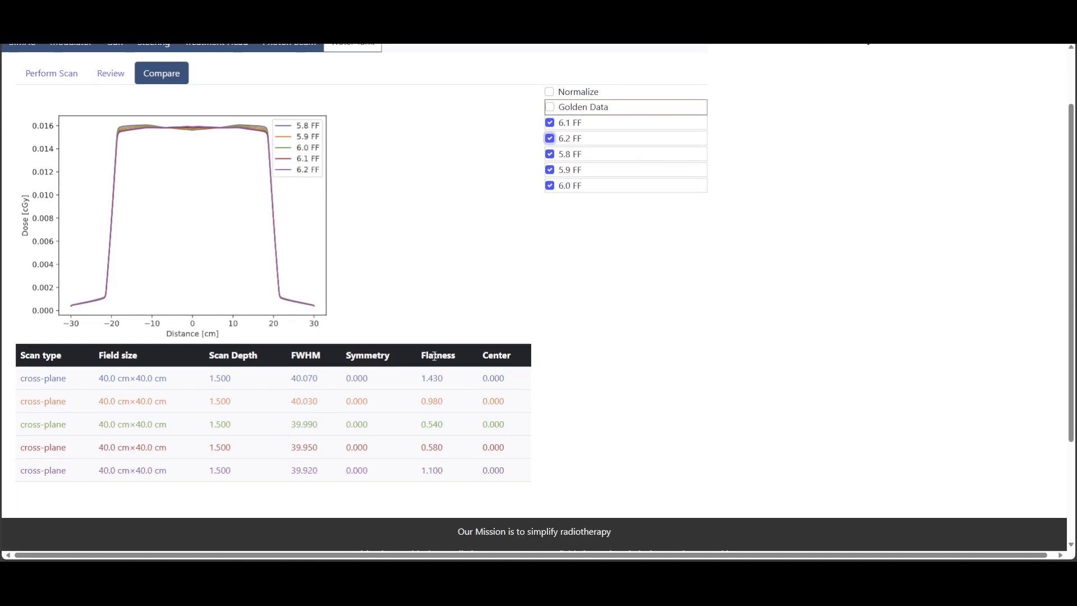
drag(445, 426, 418, 426)
click(468, 430)
scroll(524, 327, up, 1)
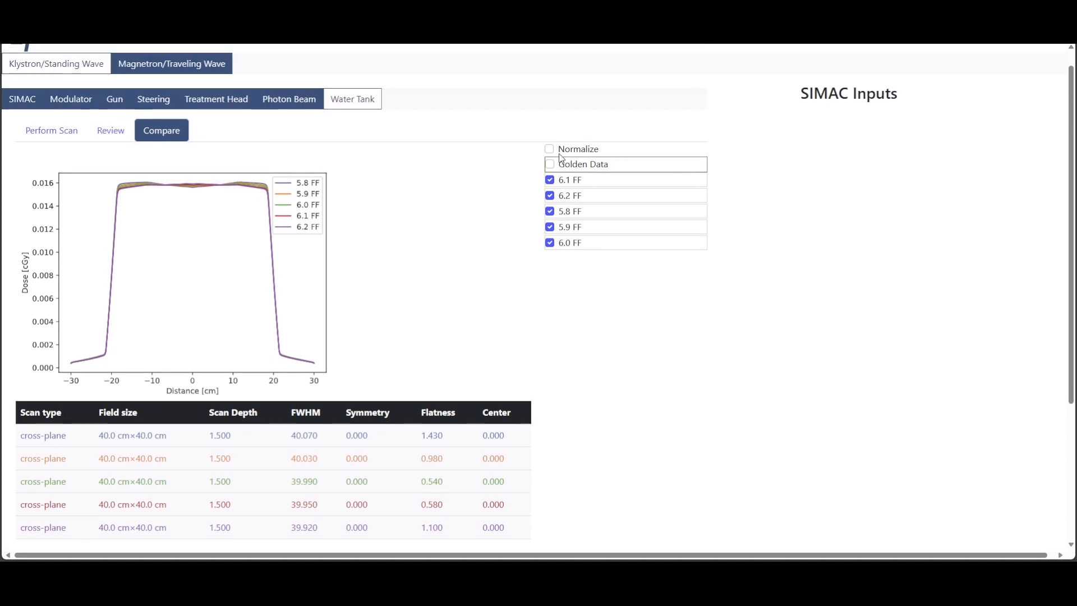
click(550, 148)
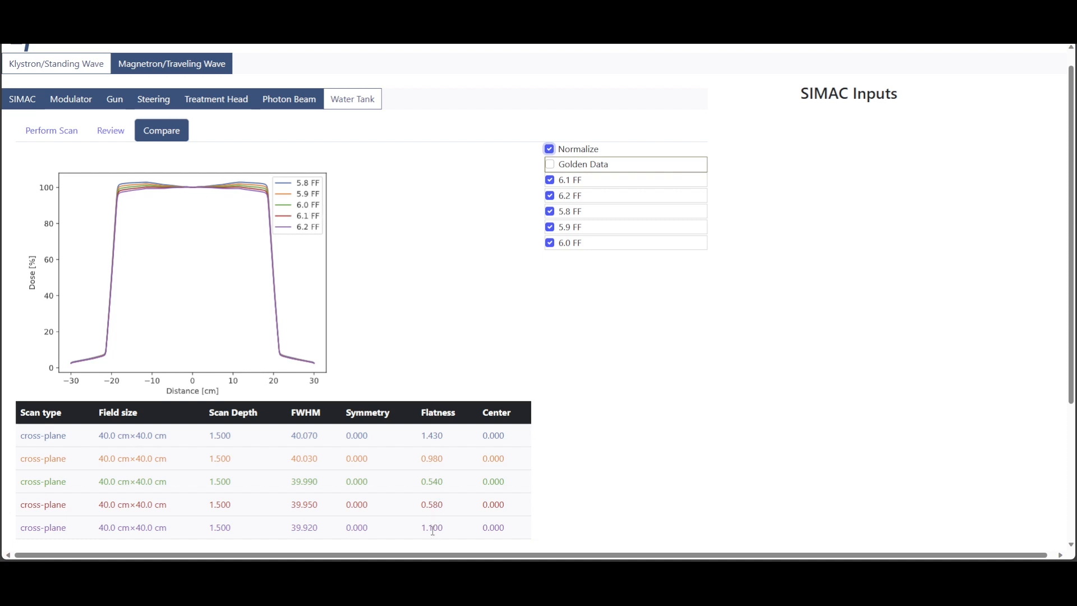
Step: Turn off normalization and remove all five cross-plane scans from the comparison
click(550, 150)
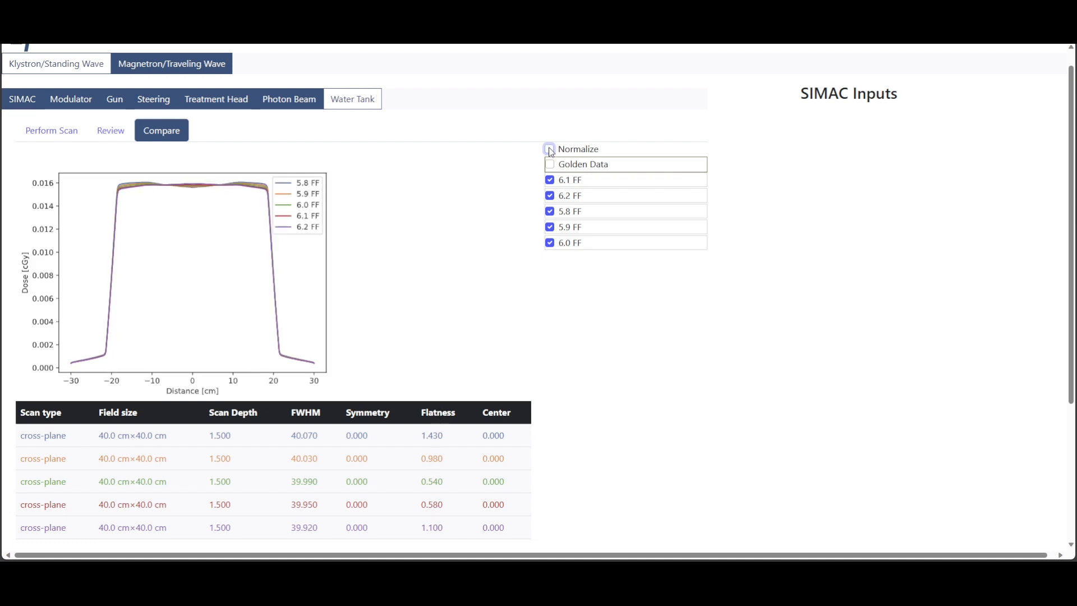
click(551, 180)
click(550, 197)
click(550, 212)
click(550, 228)
click(550, 244)
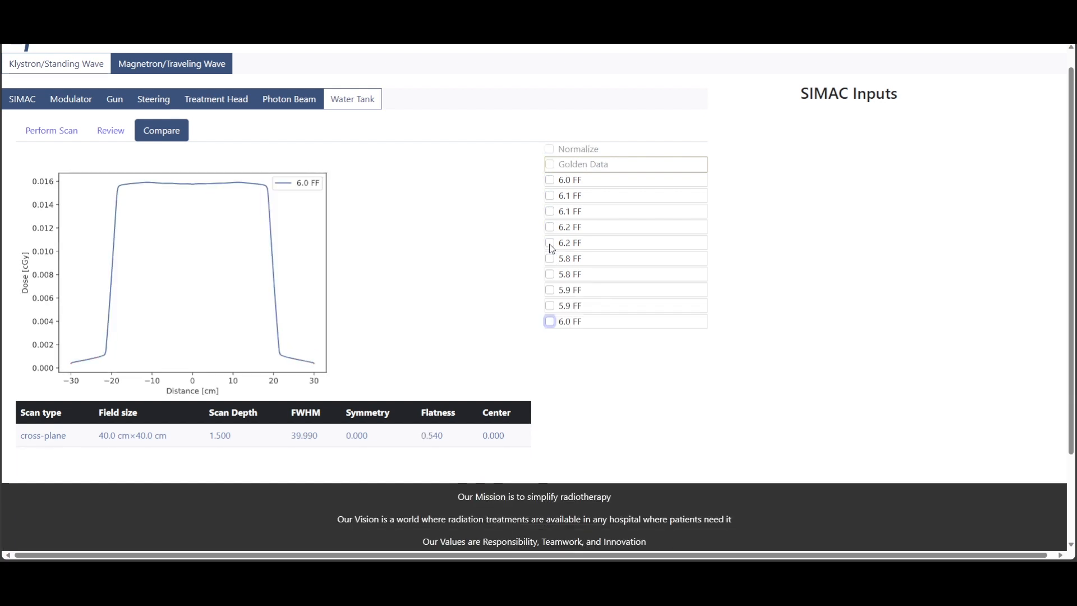
Step: Plot the depth scans of the 5.8, 5.9, 6.0, 6.1 and 6.2 FF beams together
click(550, 275)
click(551, 243)
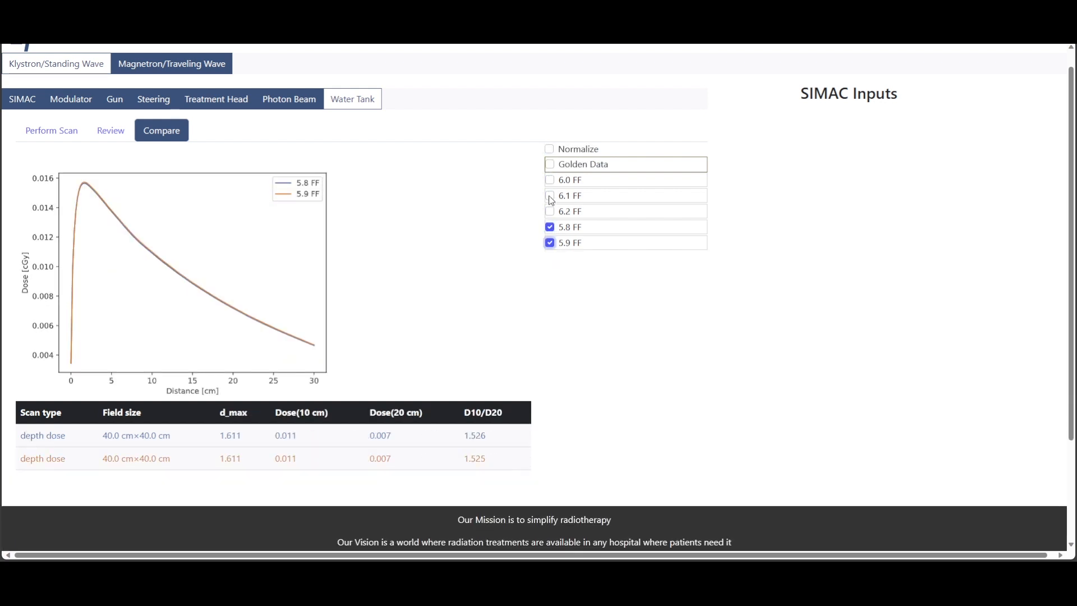
click(550, 180)
click(550, 196)
click(551, 211)
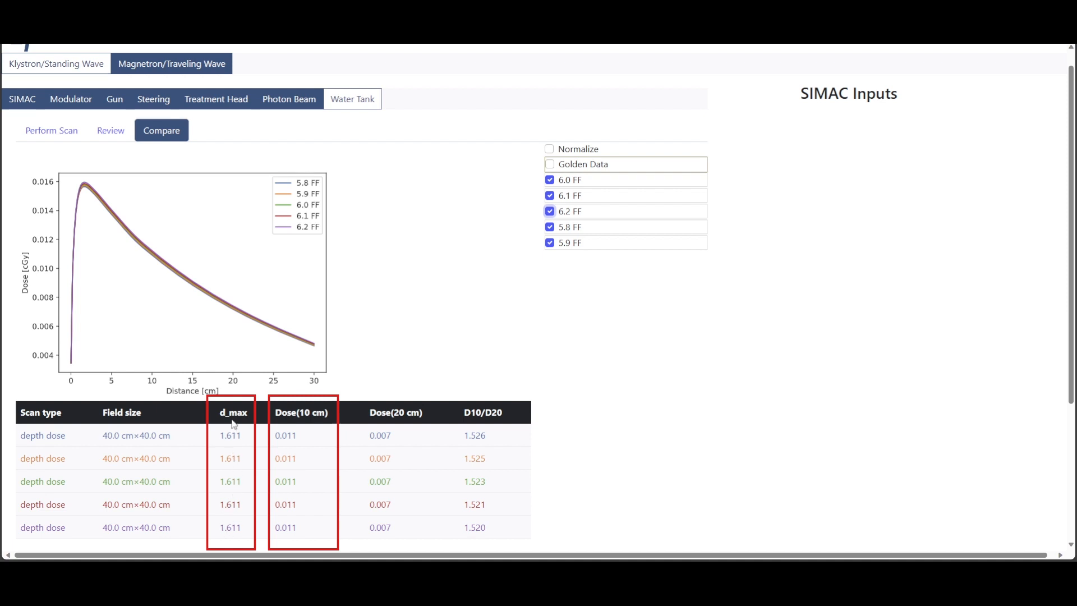
Step: Normalize the depth dose curves to compare their Dose(20 cm) and D10/D20 values, and return to absolute dose
click(550, 149)
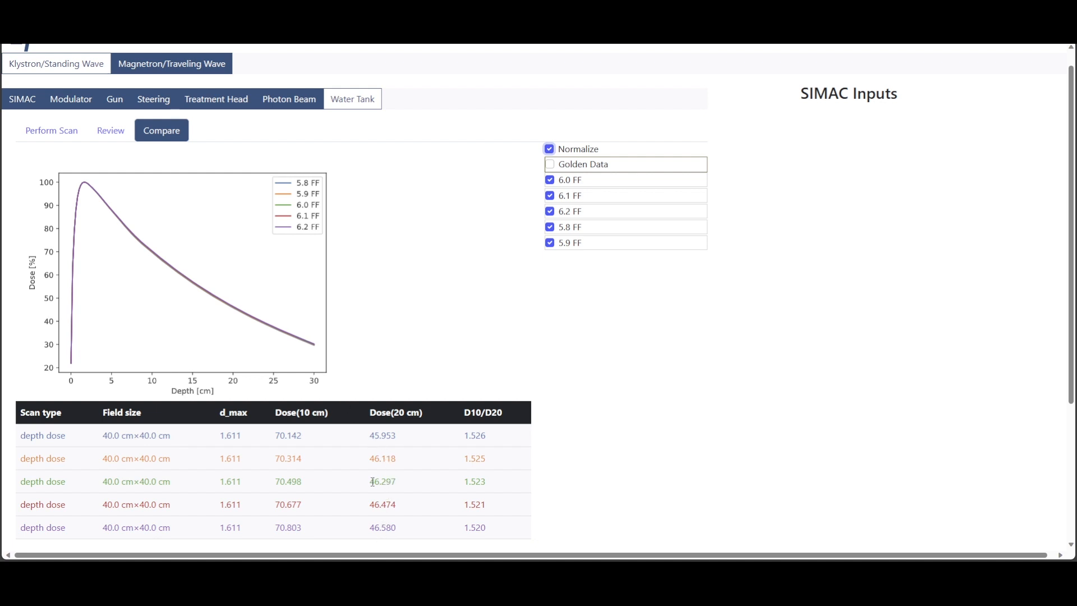
drag(372, 481, 498, 486)
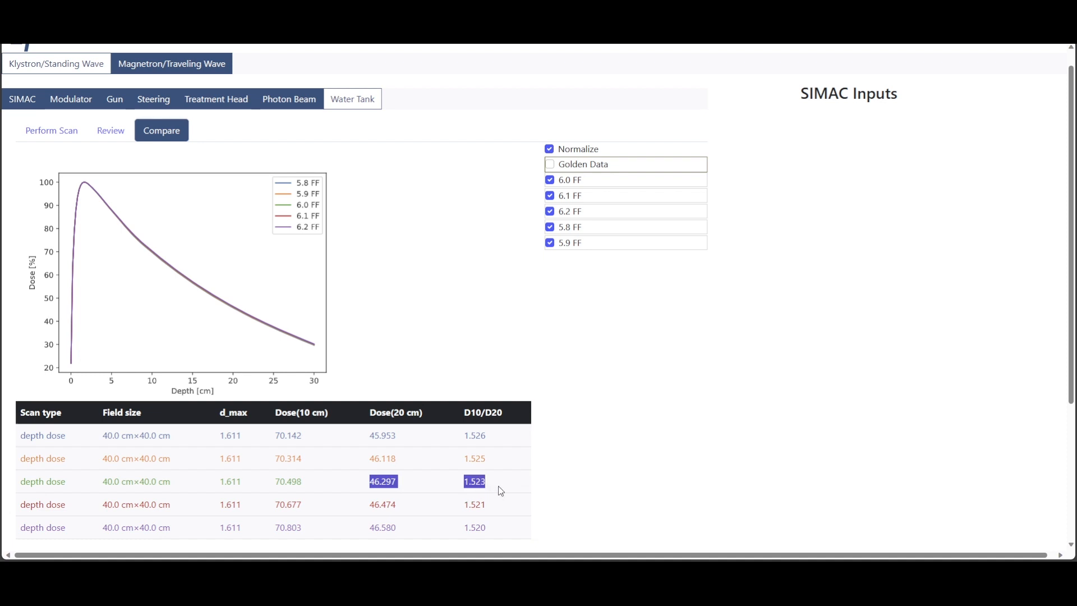
click(560, 517)
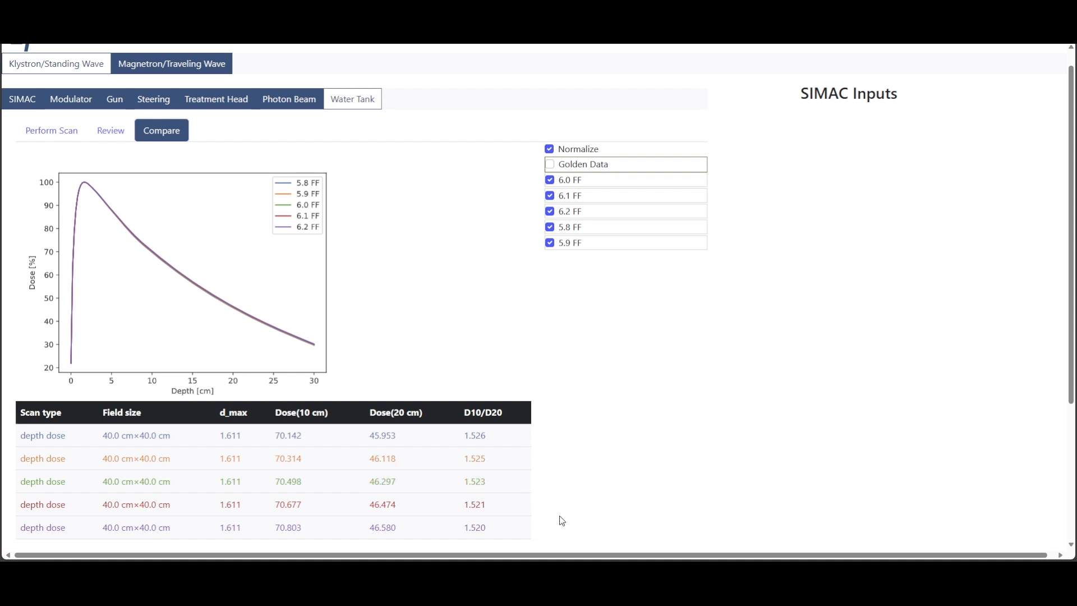
click(550, 149)
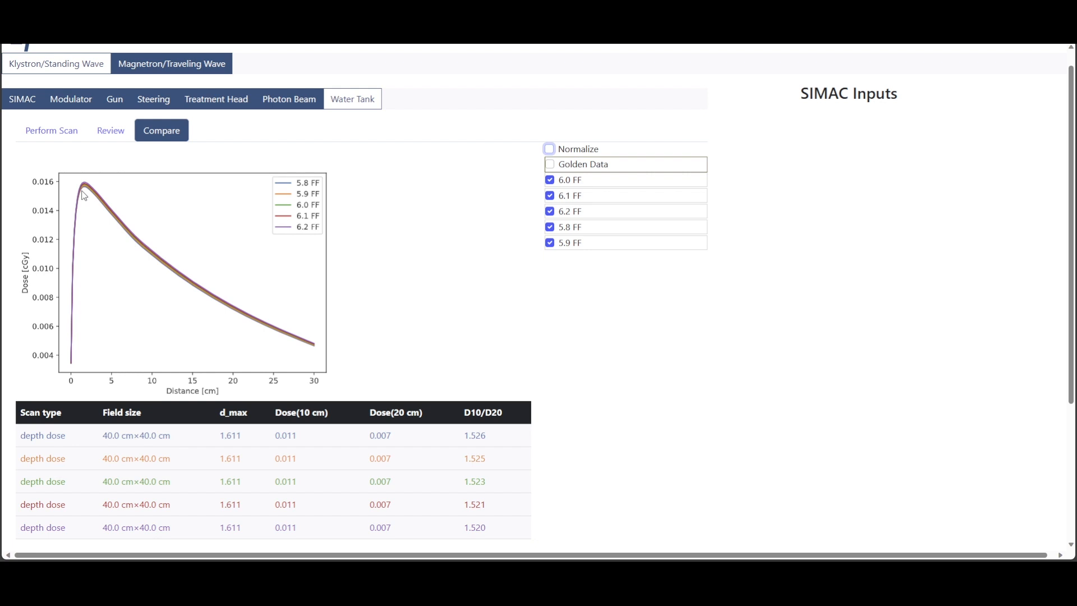
click(458, 299)
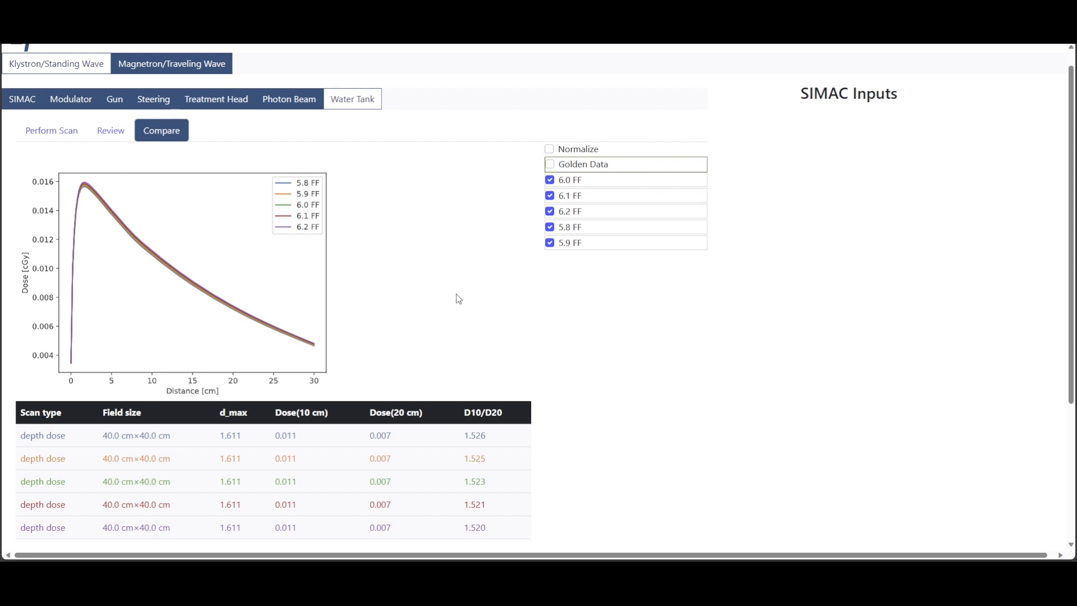